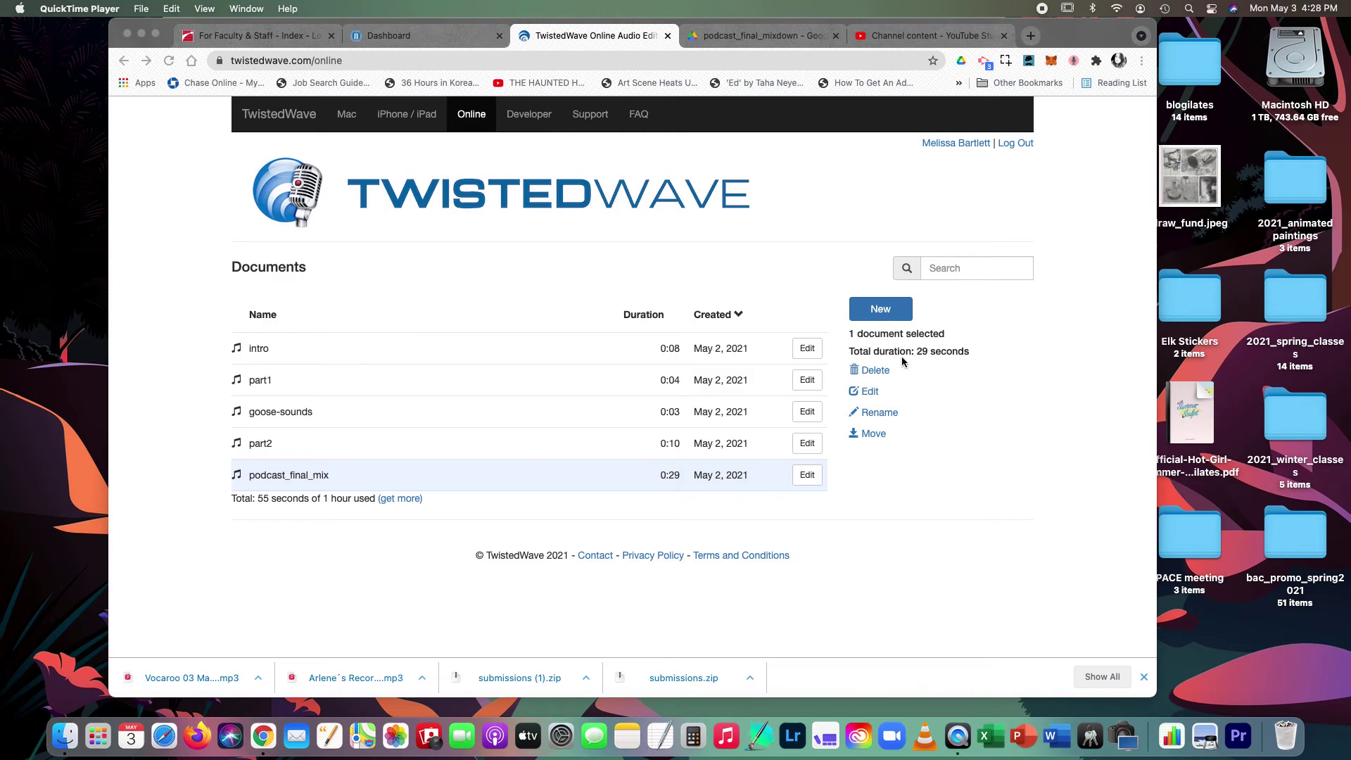
- Import goosecast_longaudio from Google Drive as a new document
click(878, 318)
click(883, 315)
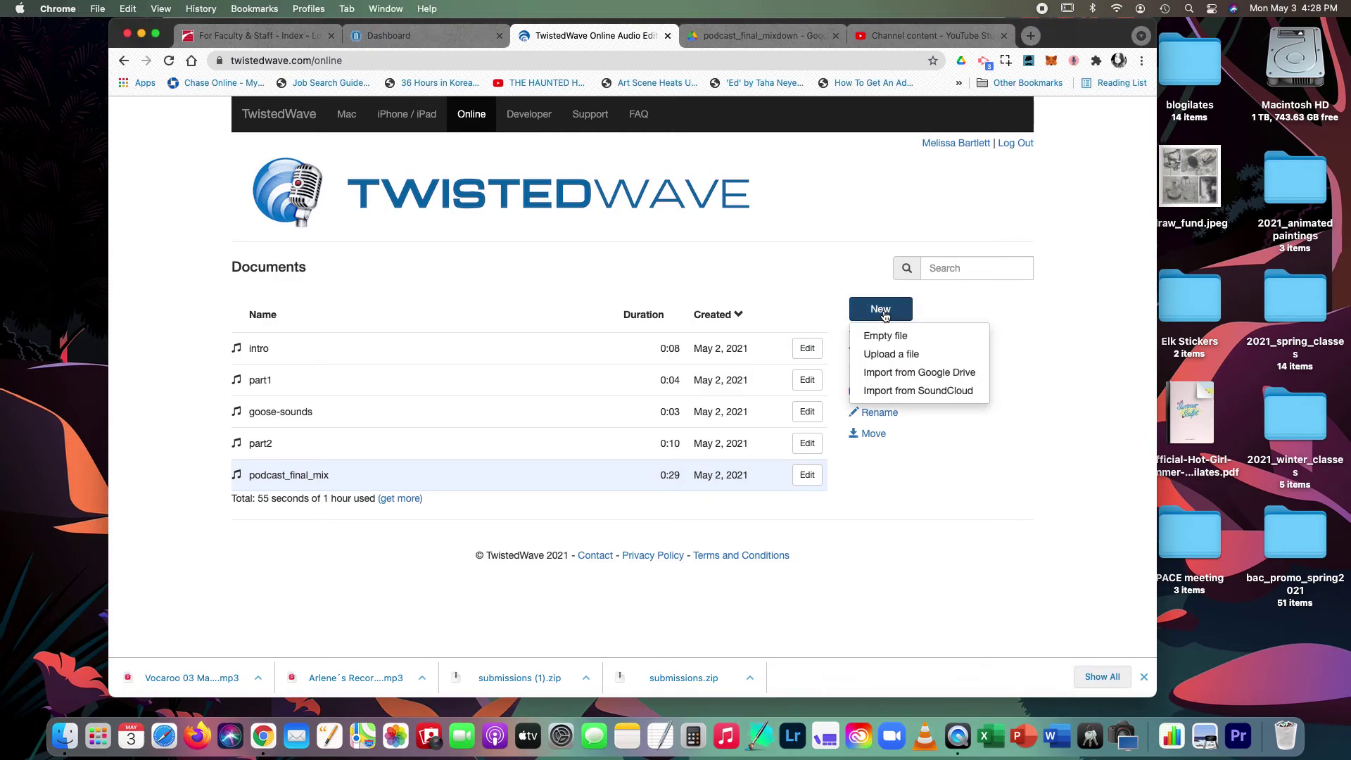
click(908, 372)
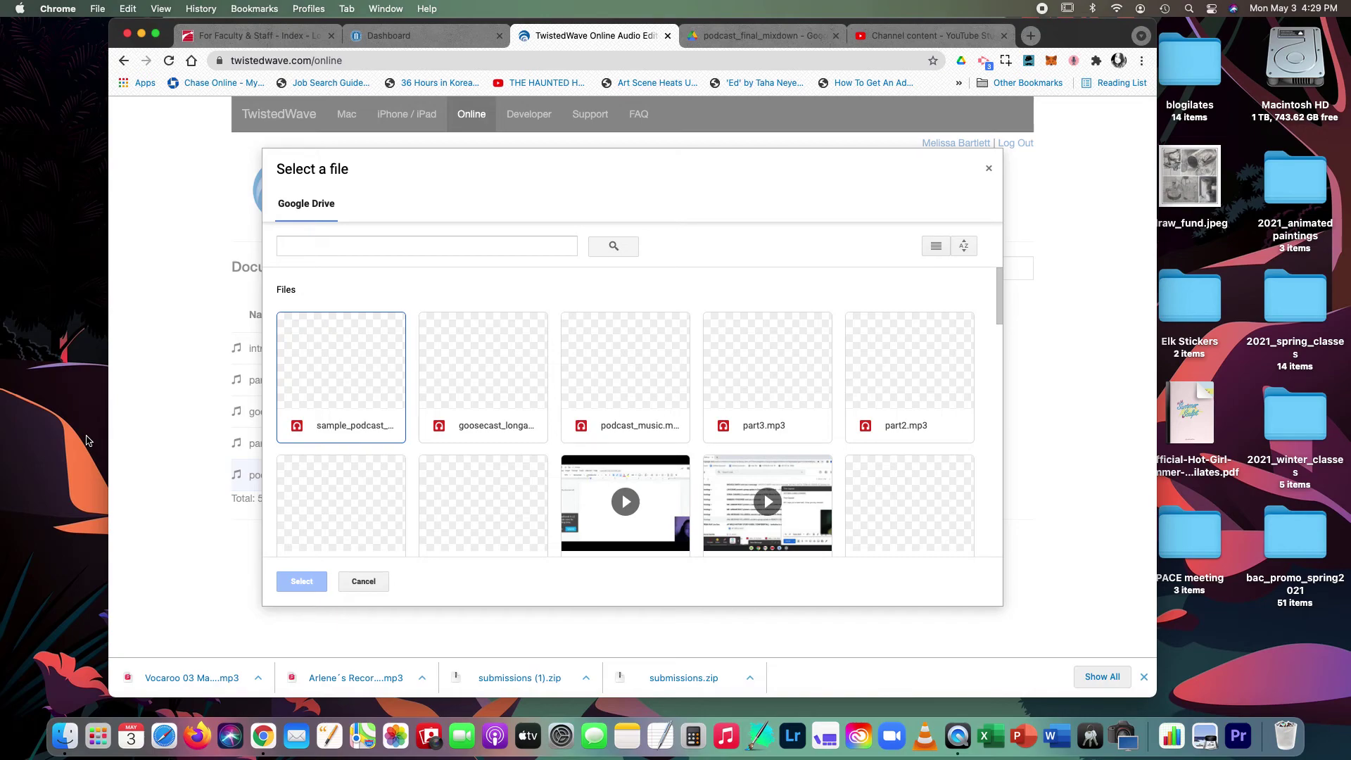
click(479, 388)
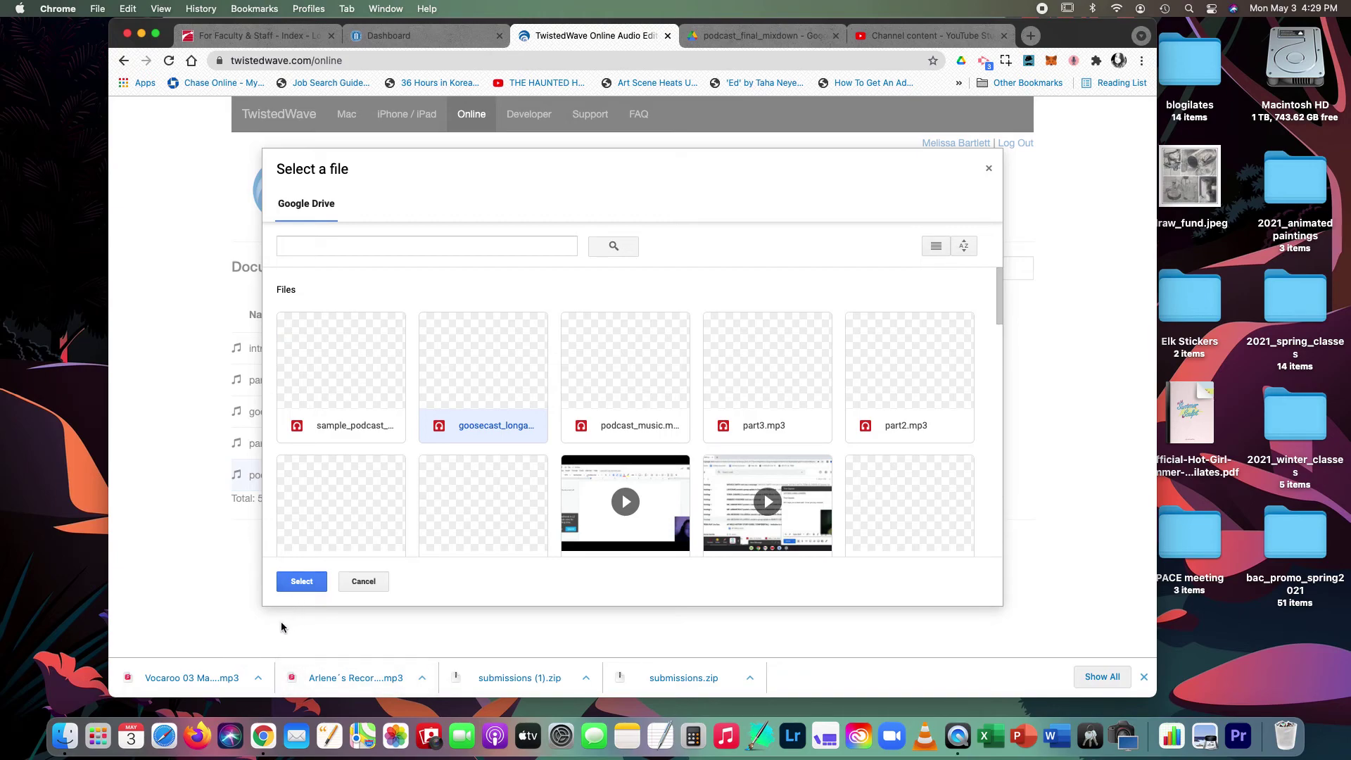
click(305, 581)
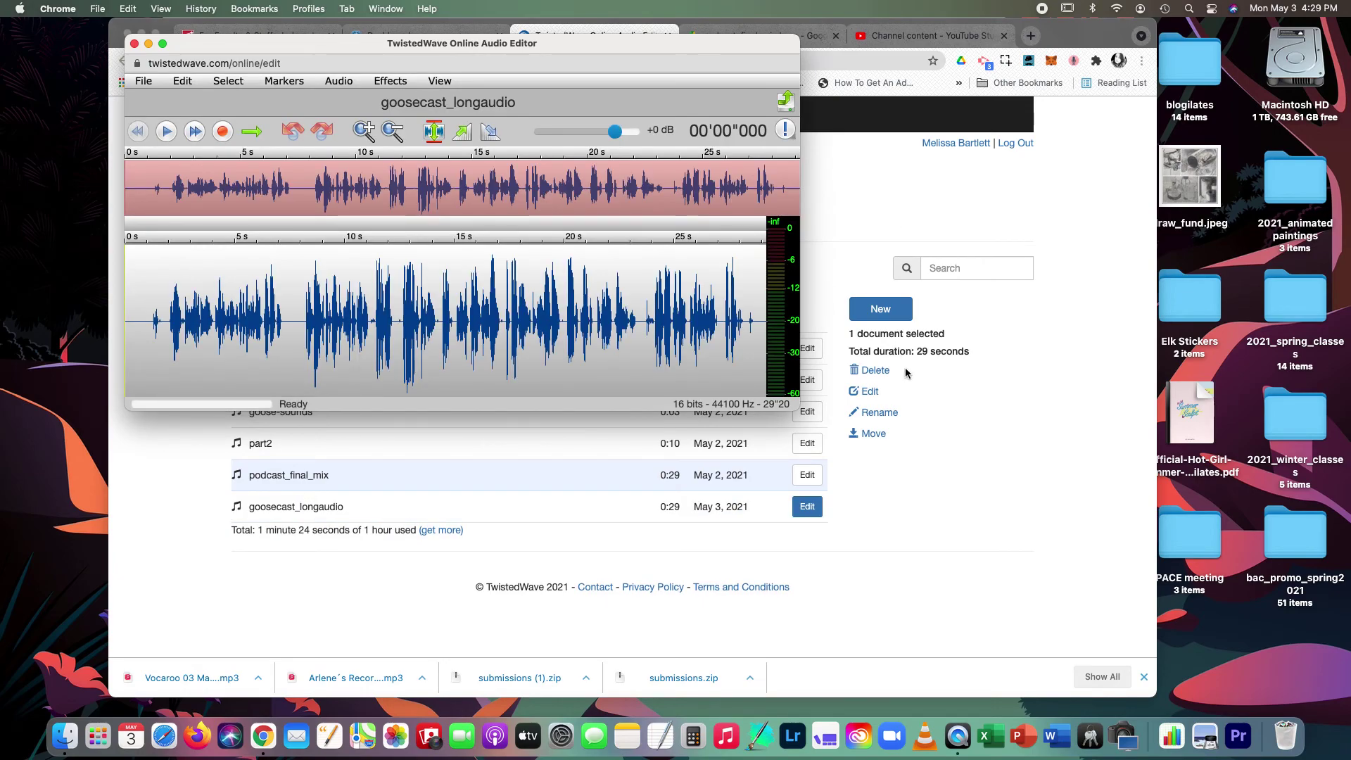
- Import a second copy of goosecast_longaudio from Google Drive
click(890, 313)
click(888, 311)
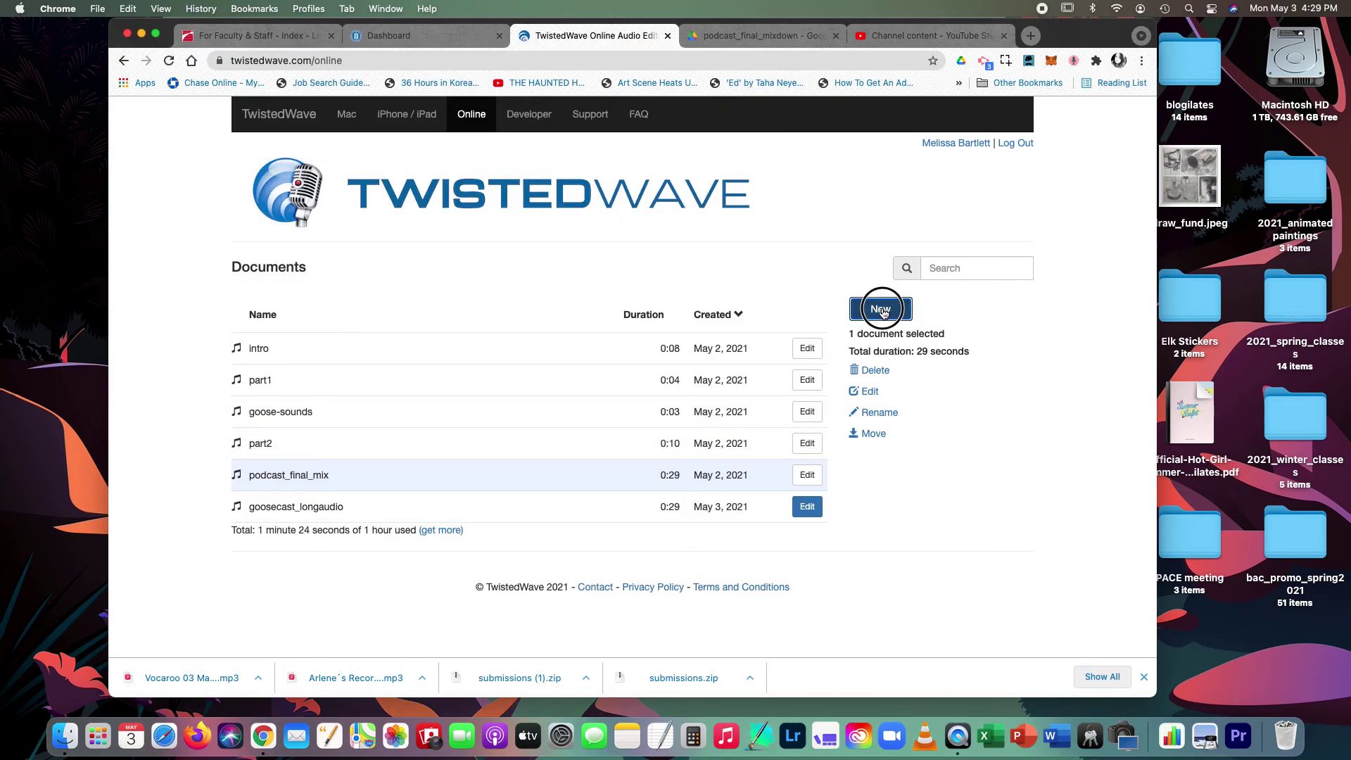
click(920, 378)
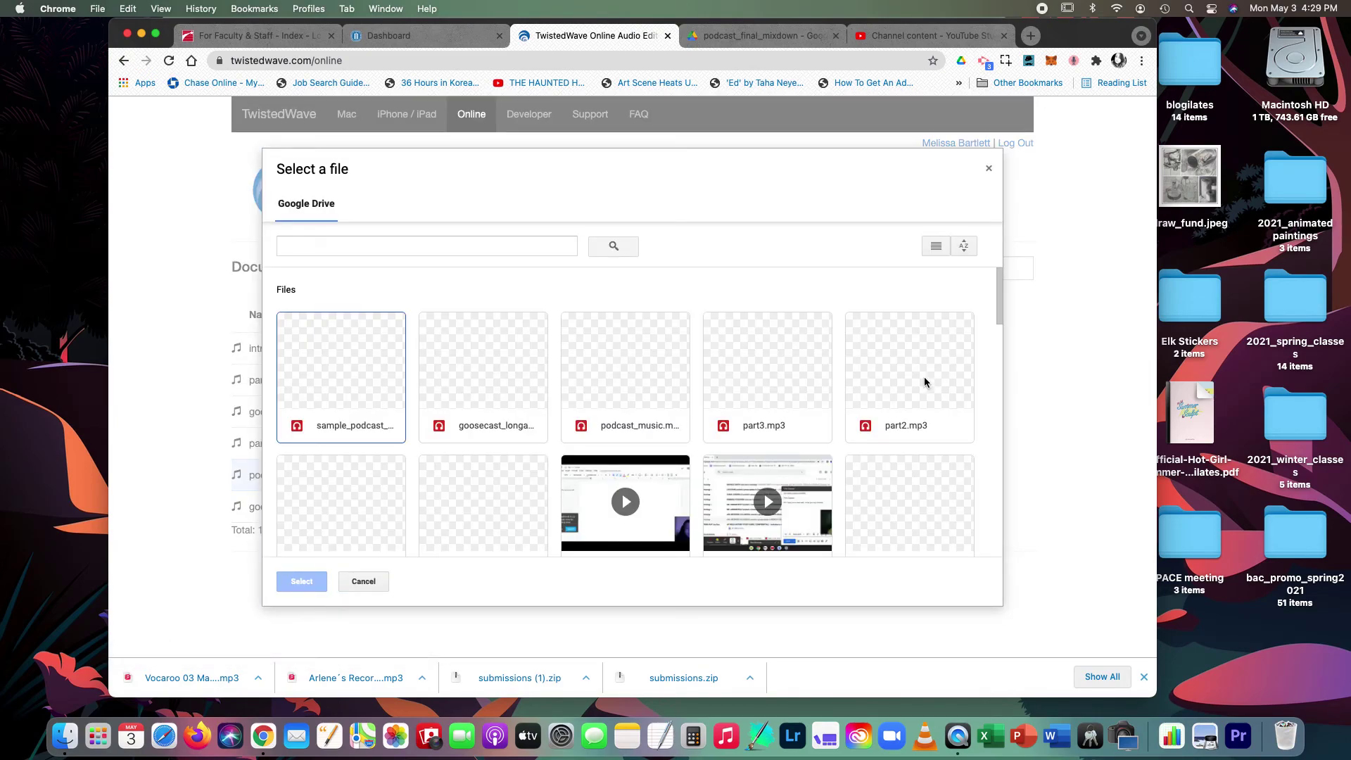
click(491, 408)
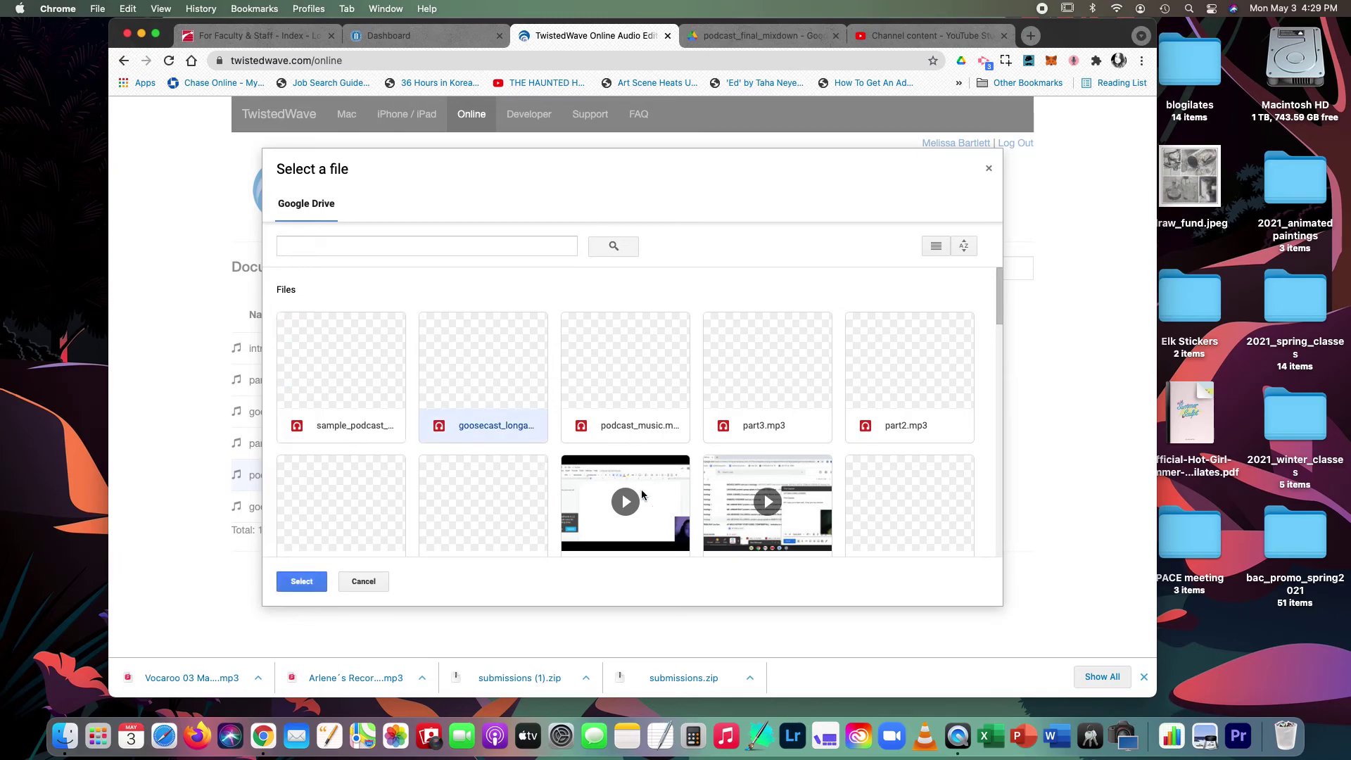
click(299, 581)
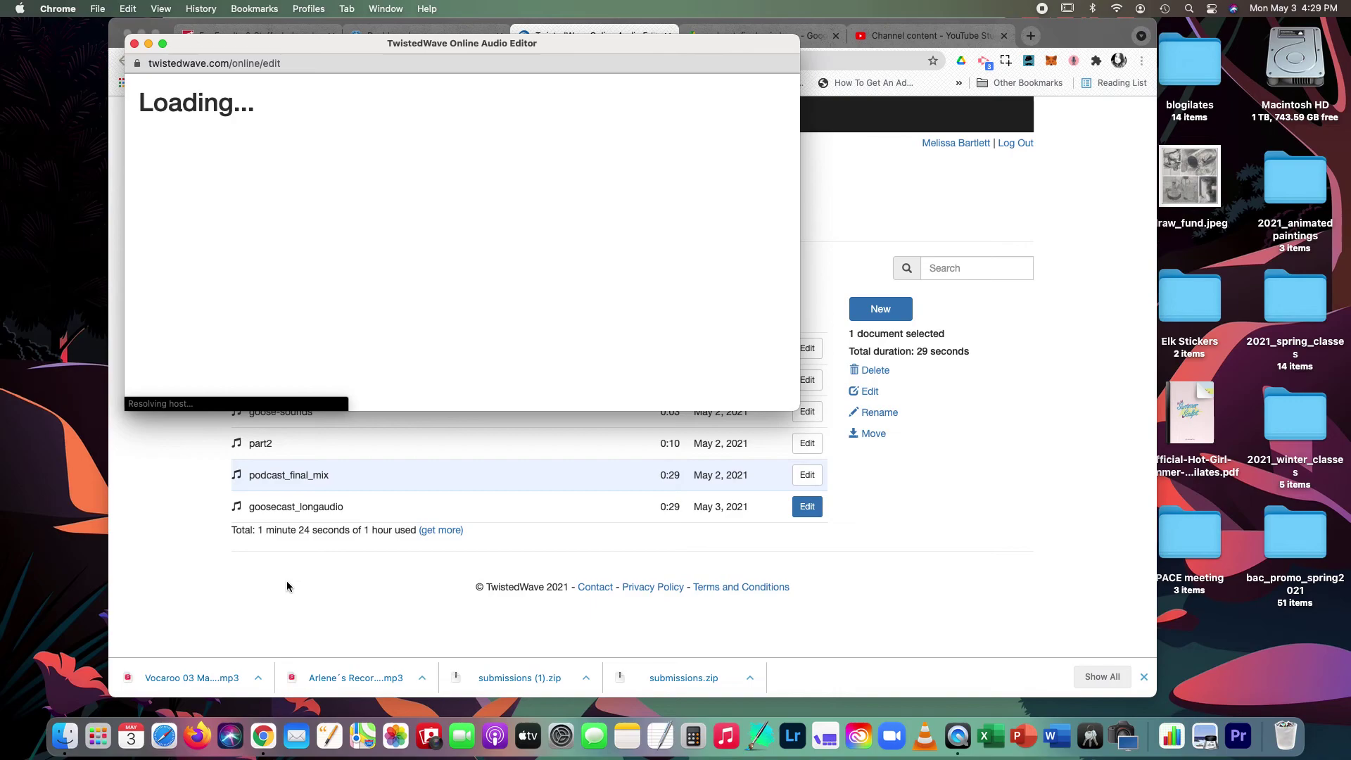
- Import a third copy of goosecast_longaudio from Google Drive
click(898, 314)
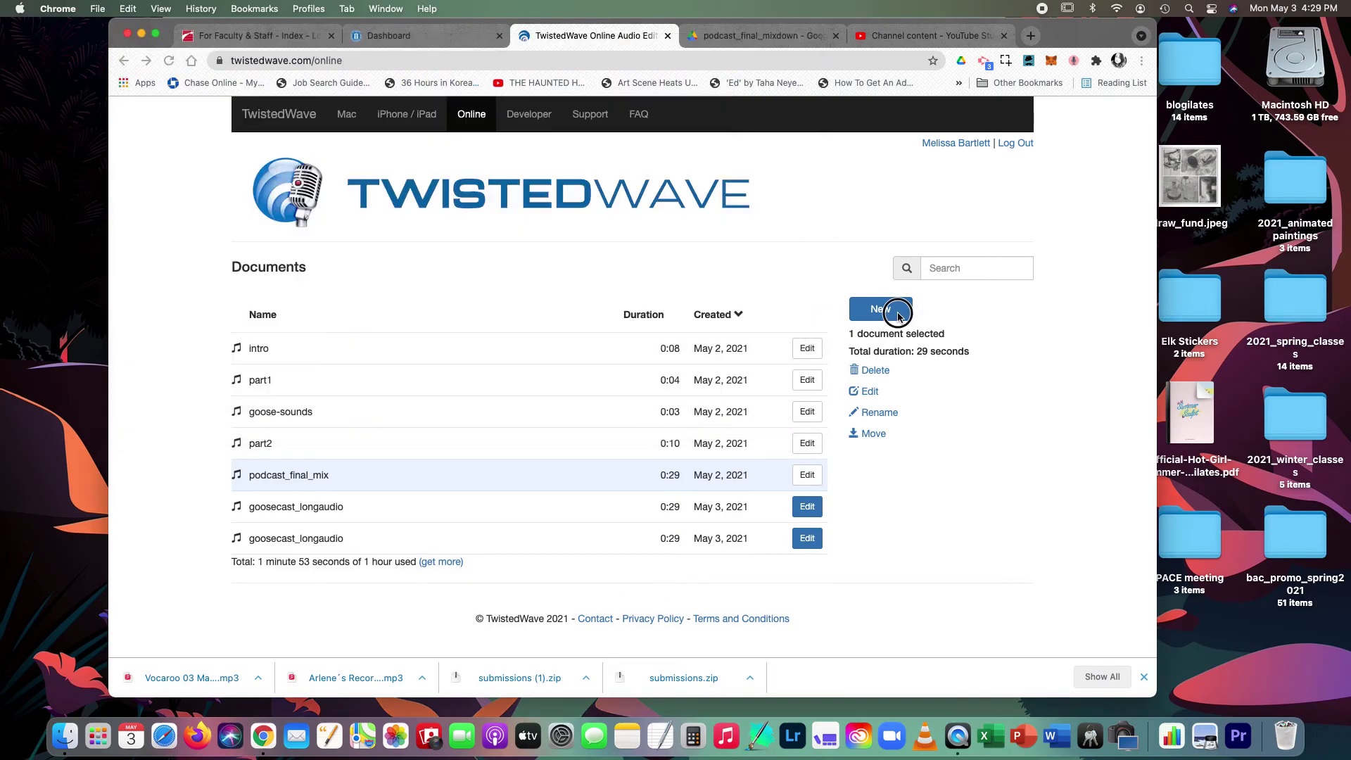
click(898, 314)
click(935, 373)
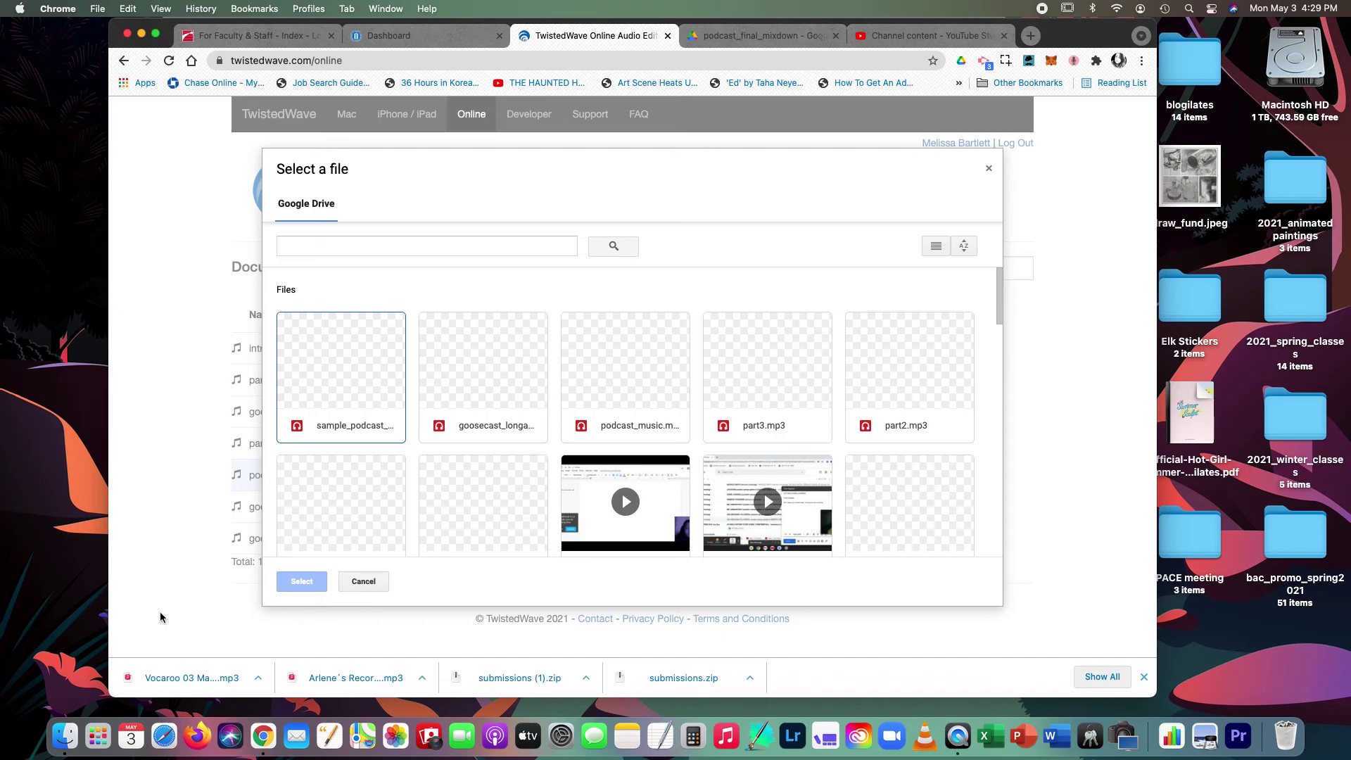
click(464, 406)
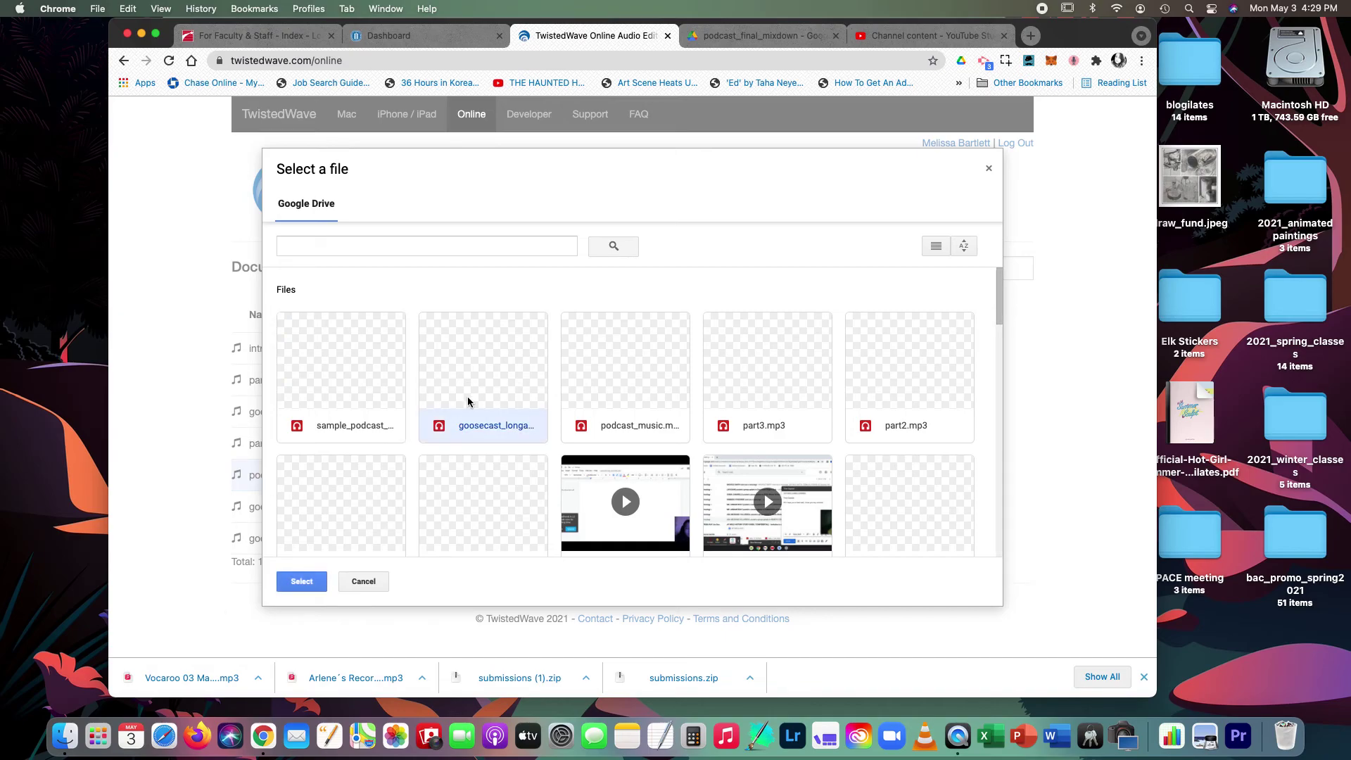
click(313, 582)
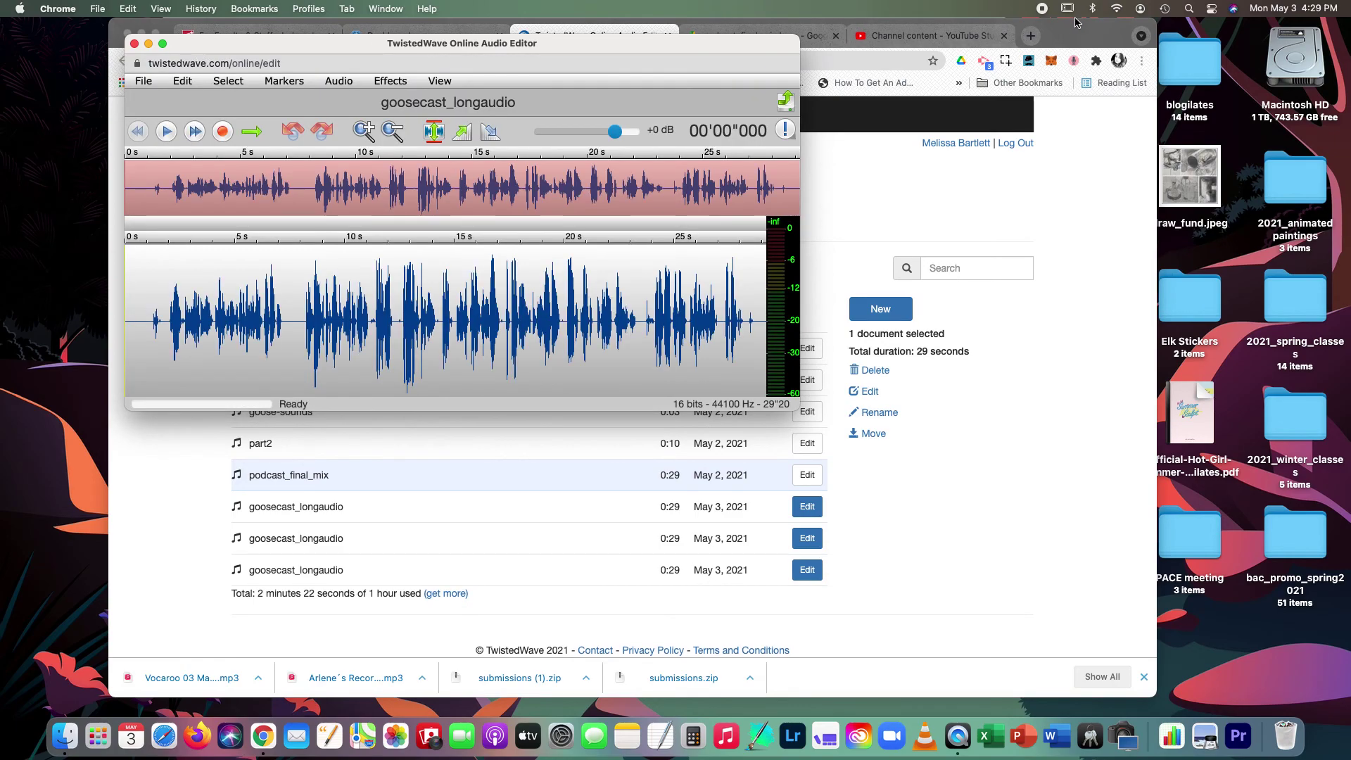
- Minimize the documents browser window and spread the three audio editor windows apart across the desktop
click(1093, 43)
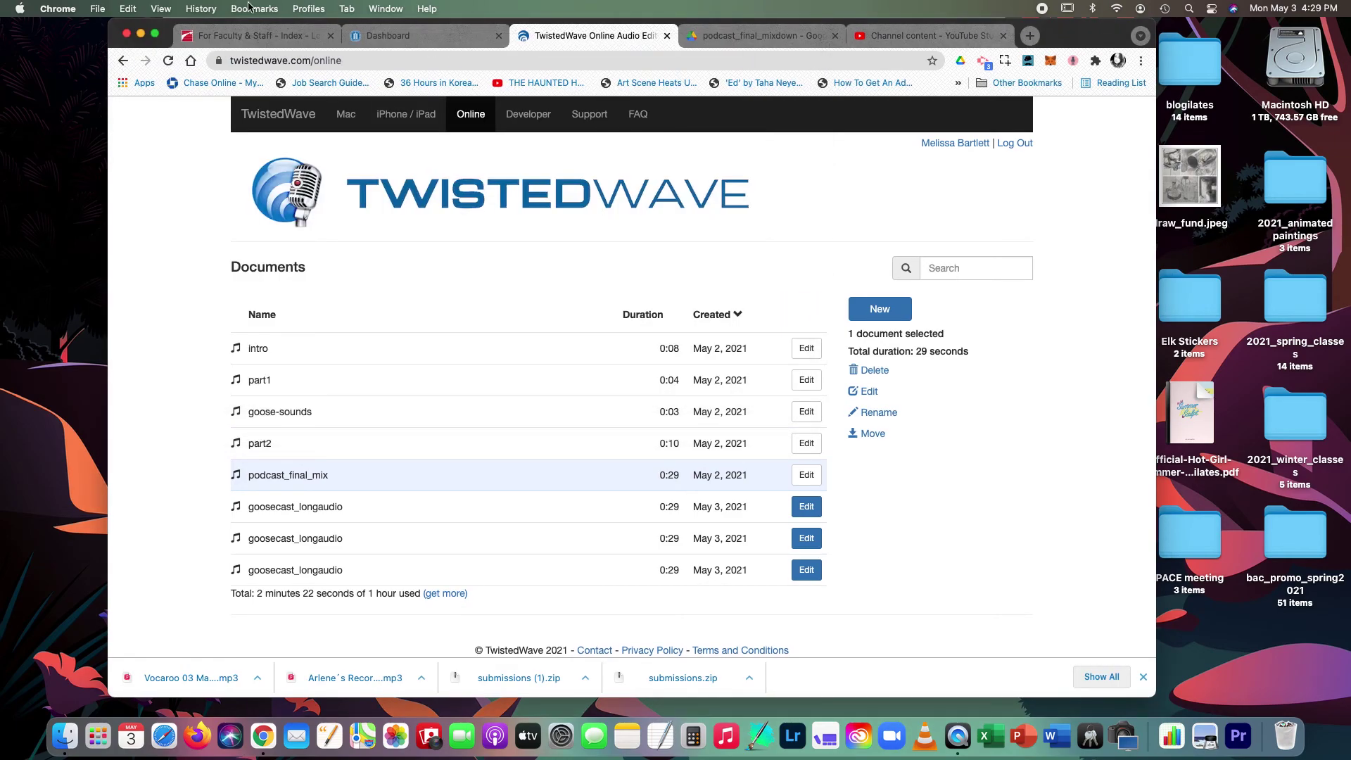
click(141, 34)
drag(513, 43, 958, 194)
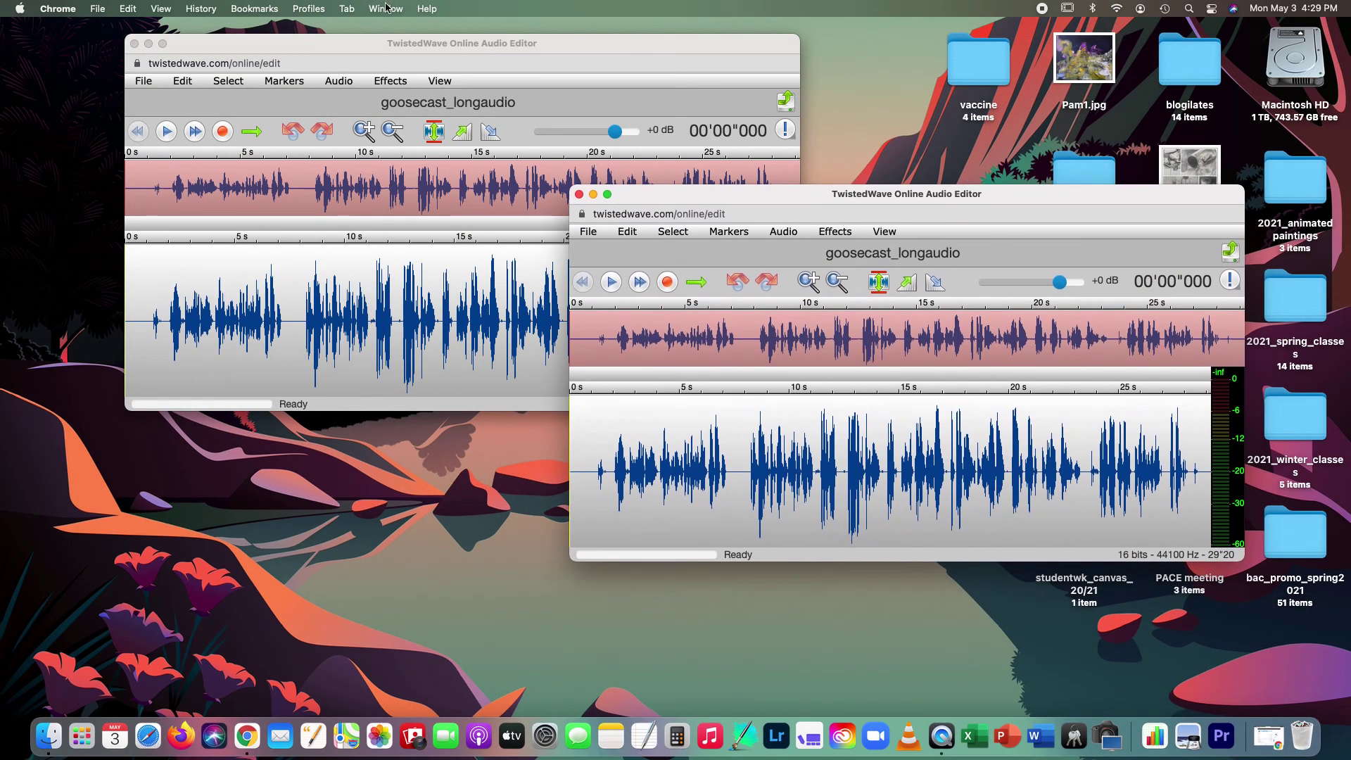
drag(410, 43, 443, 287)
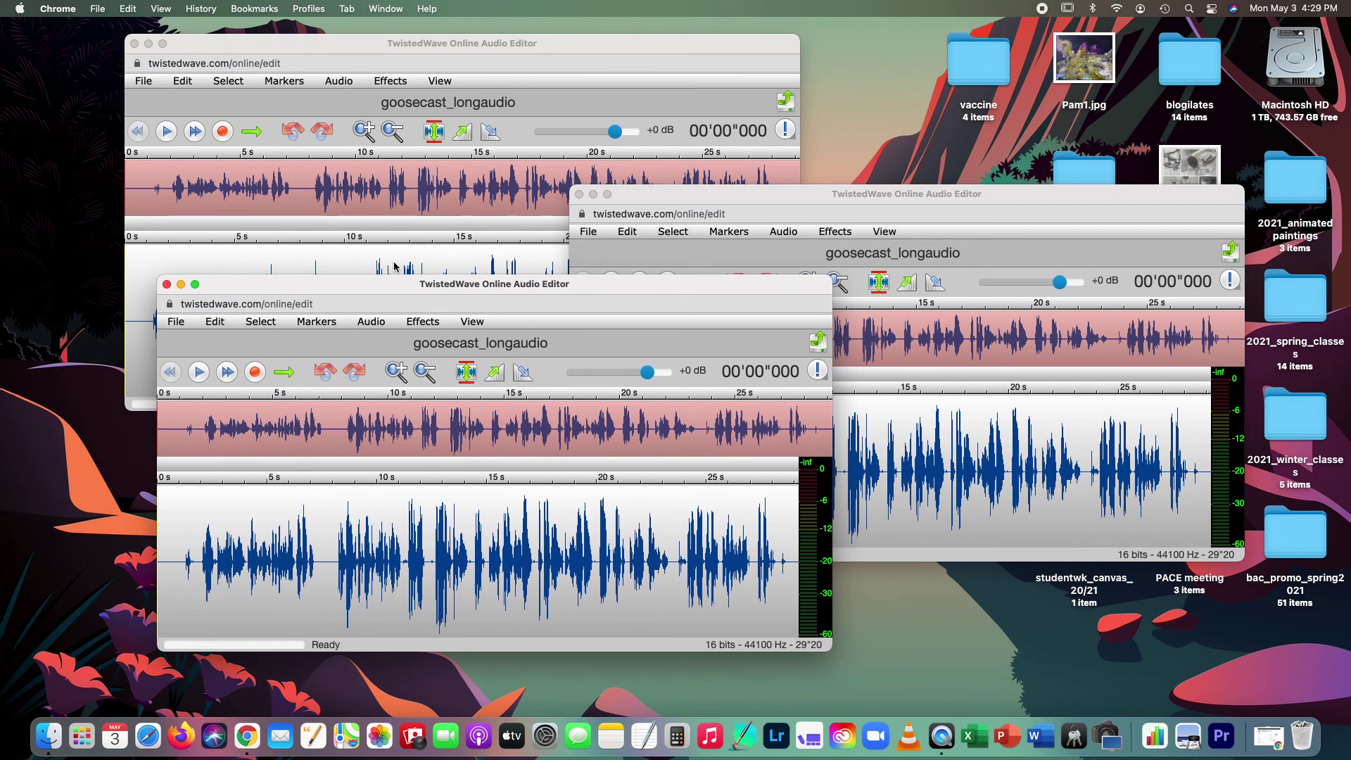
drag(533, 43, 719, 76)
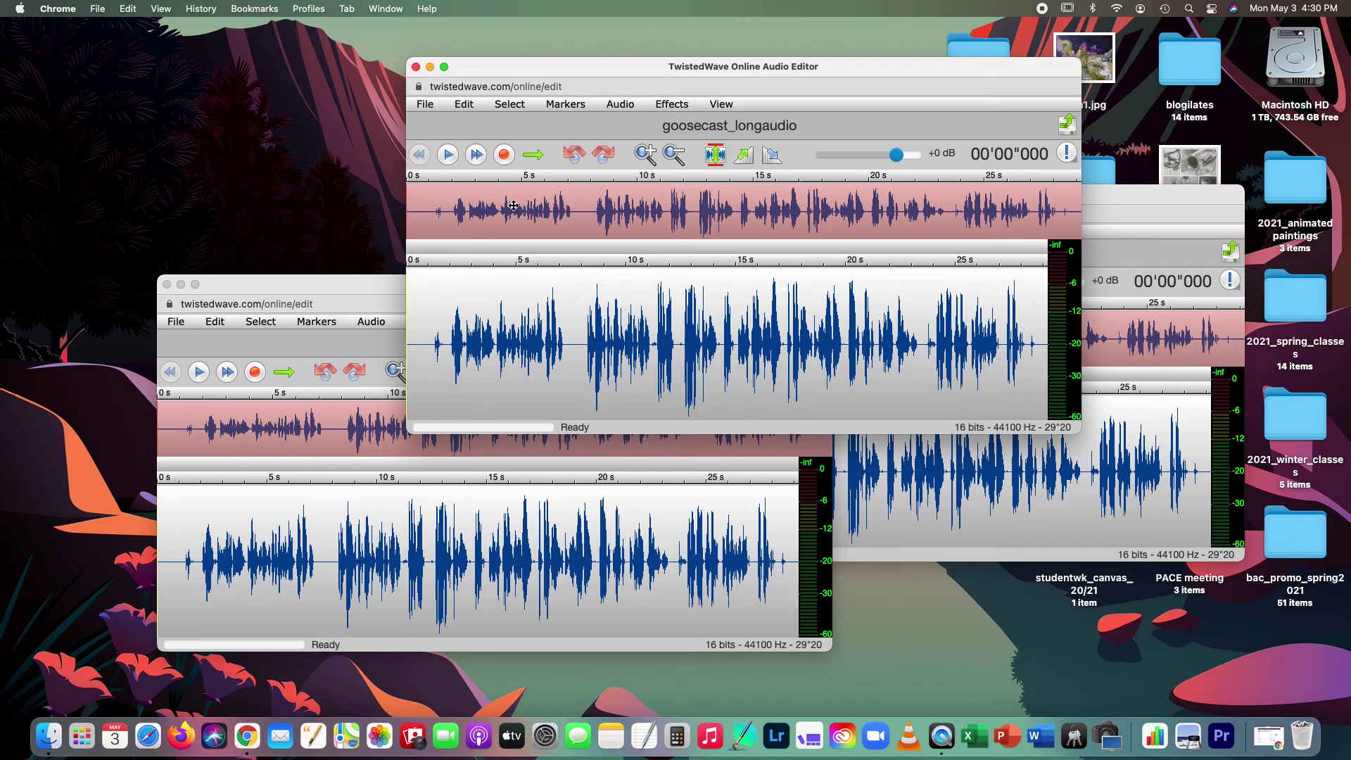
- Play through the opening section, place a marker in the gap at about 7.2 s, and delete all audio after it
click(449, 156)
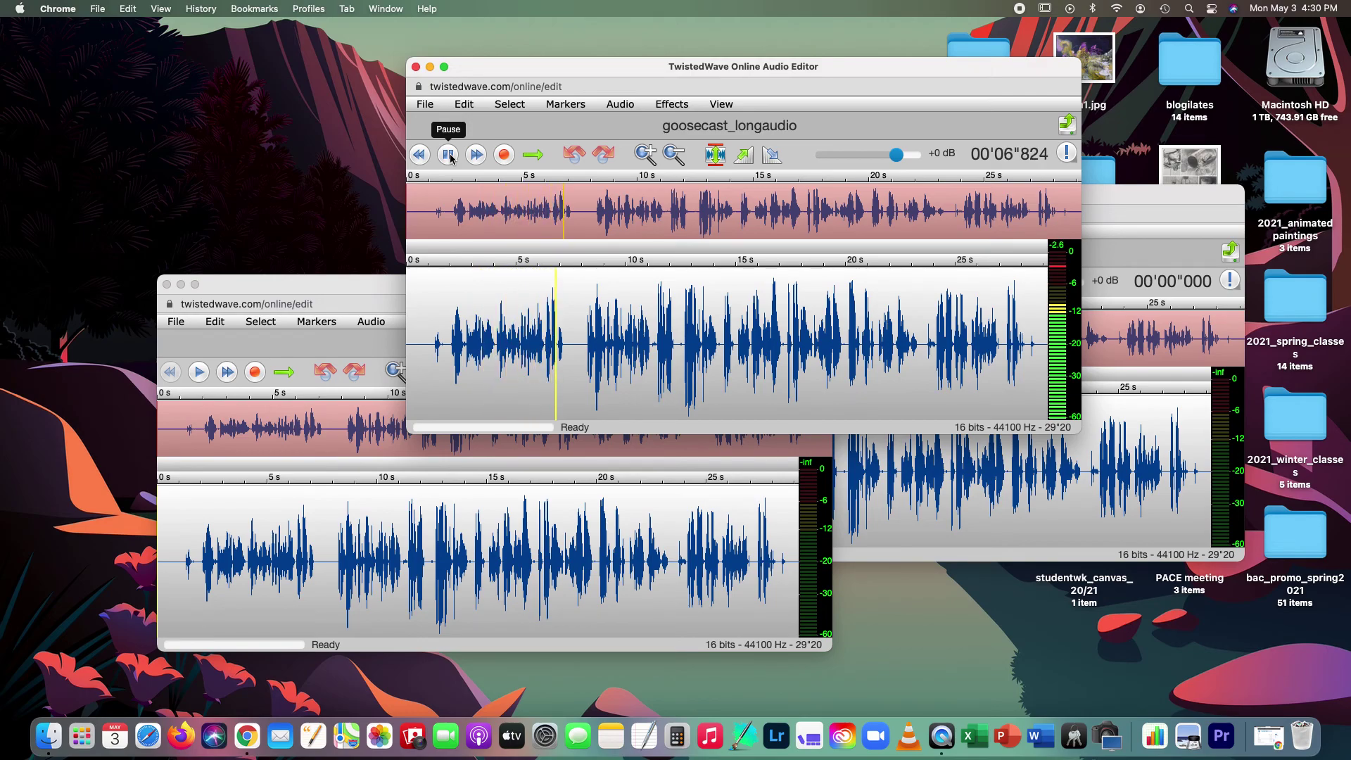
click(449, 155)
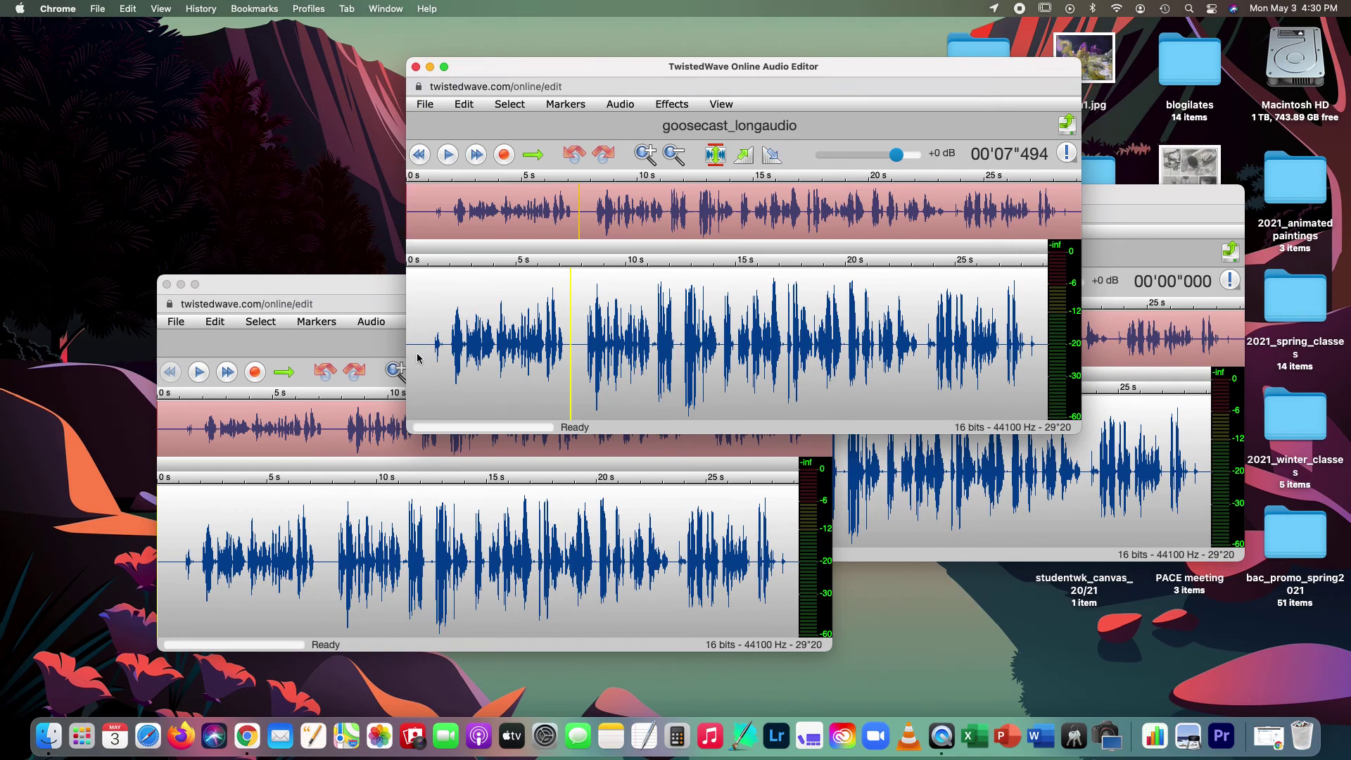
click(566, 104)
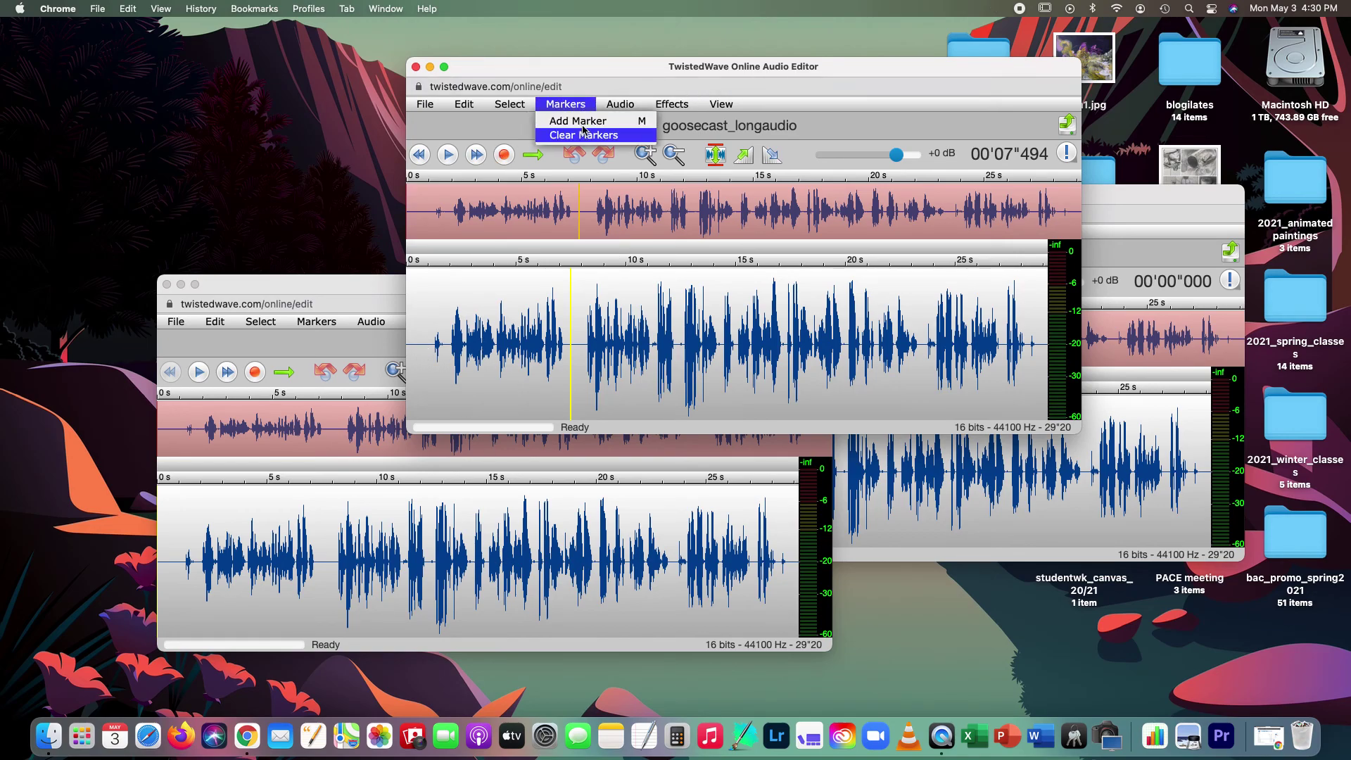
click(578, 121)
drag(572, 249, 568, 249)
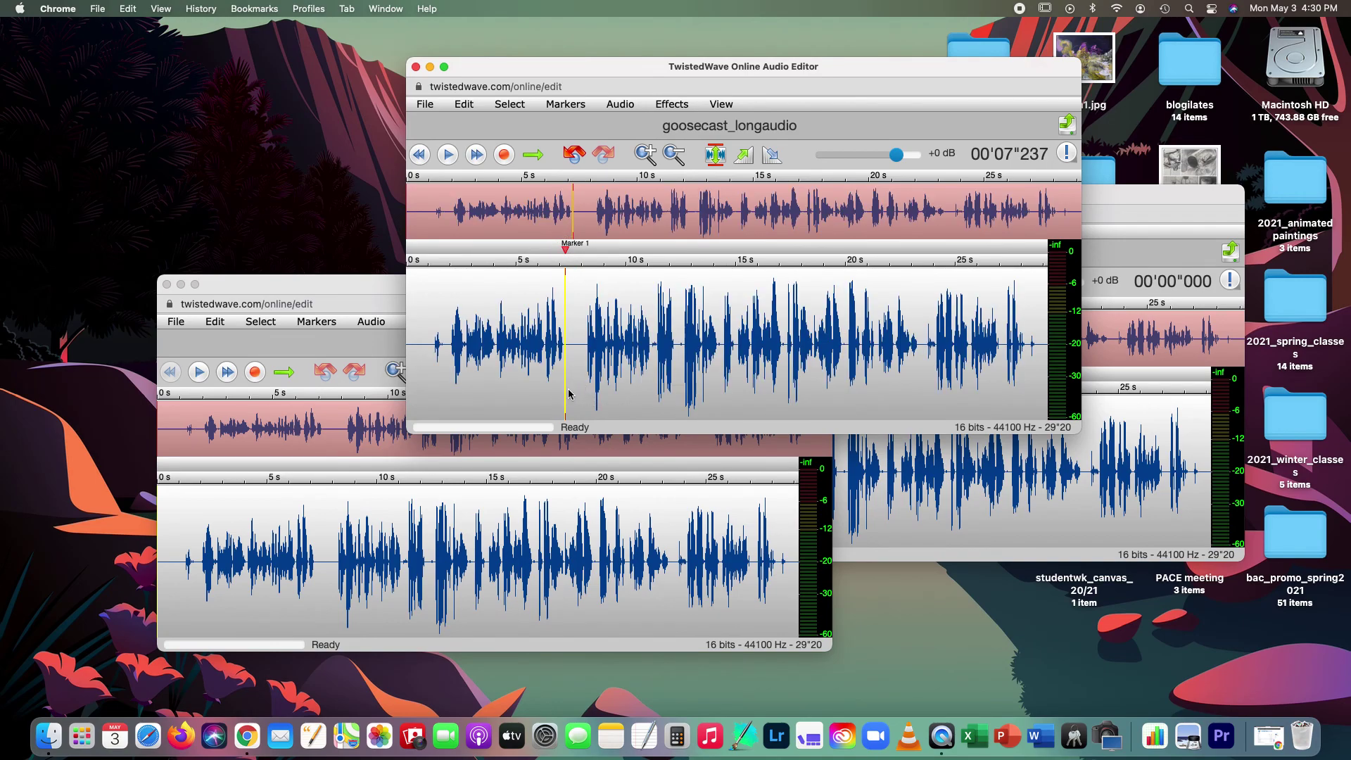
drag(567, 399, 1255, 424)
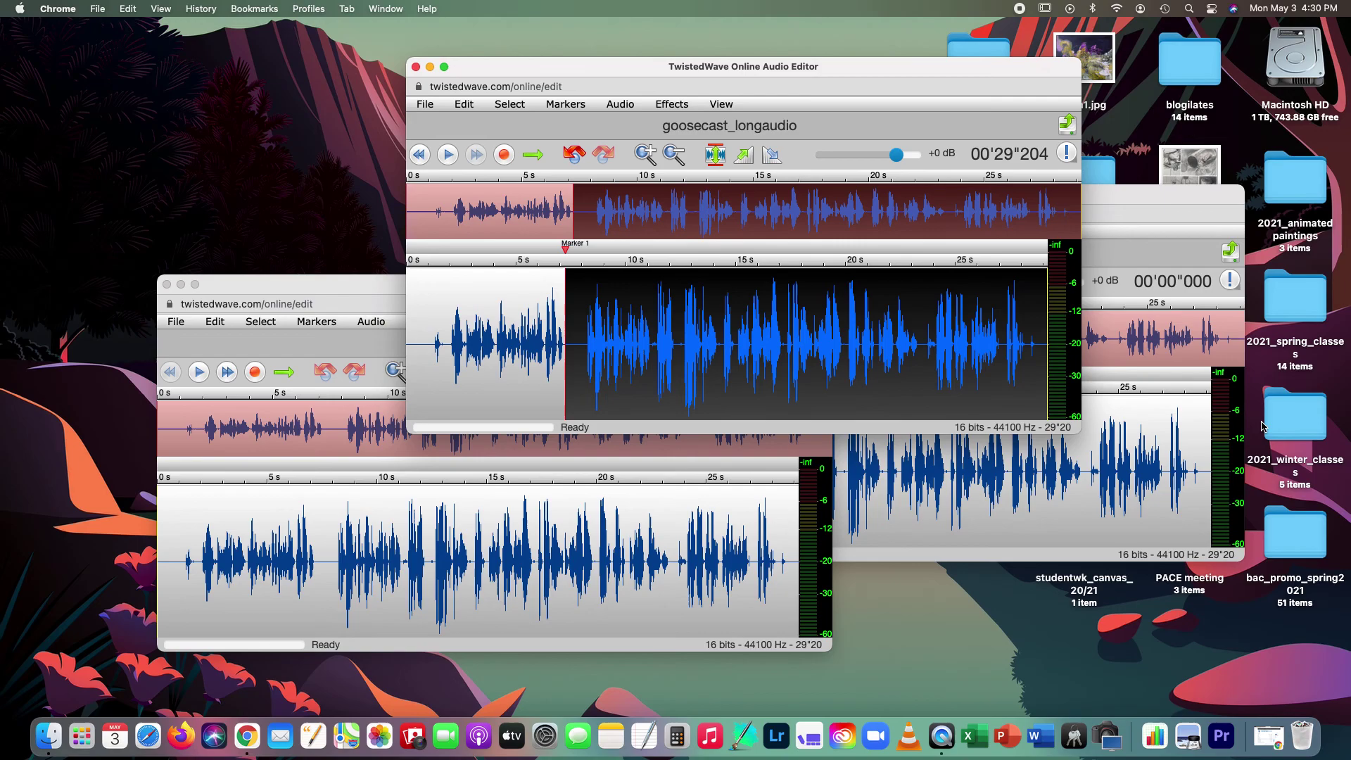
key(Delete)
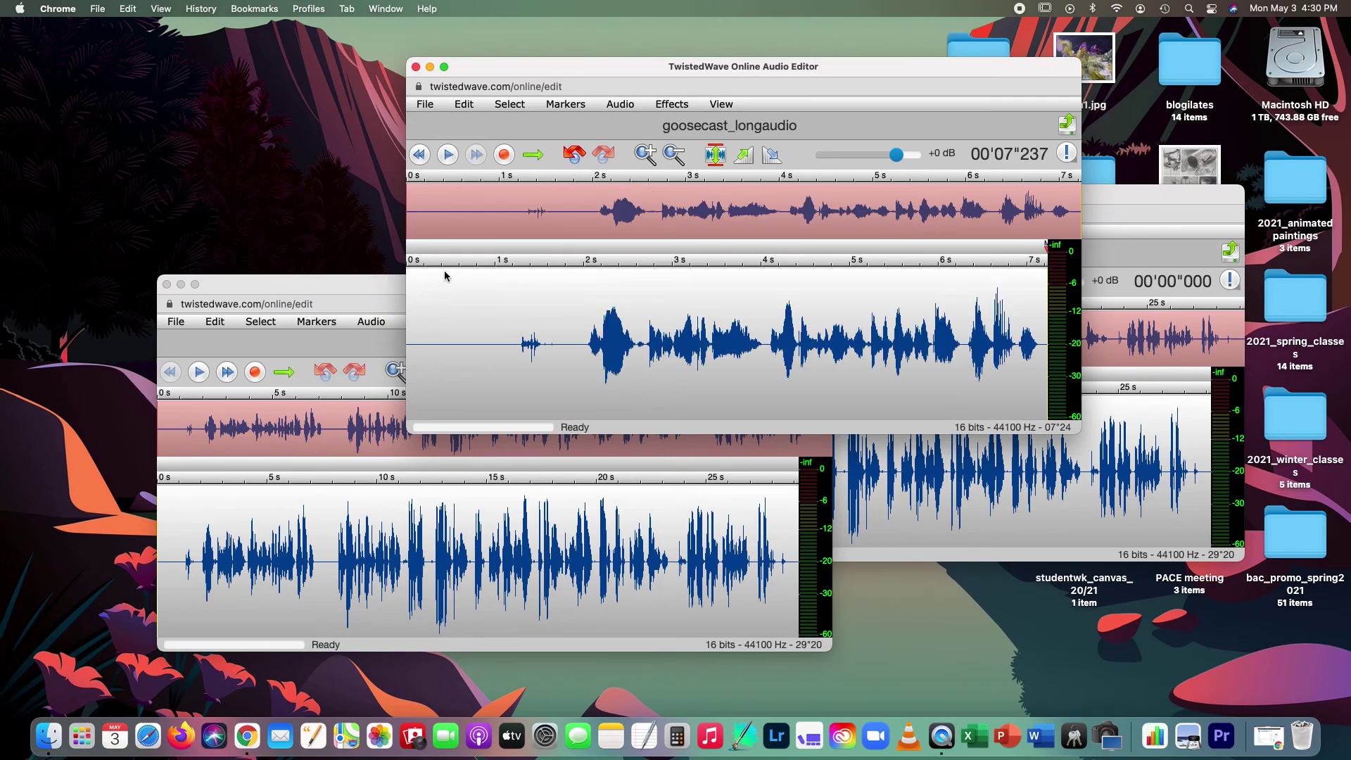
- Return to the start of the trimmed audio and play it up to about 2.4 s
click(506, 105)
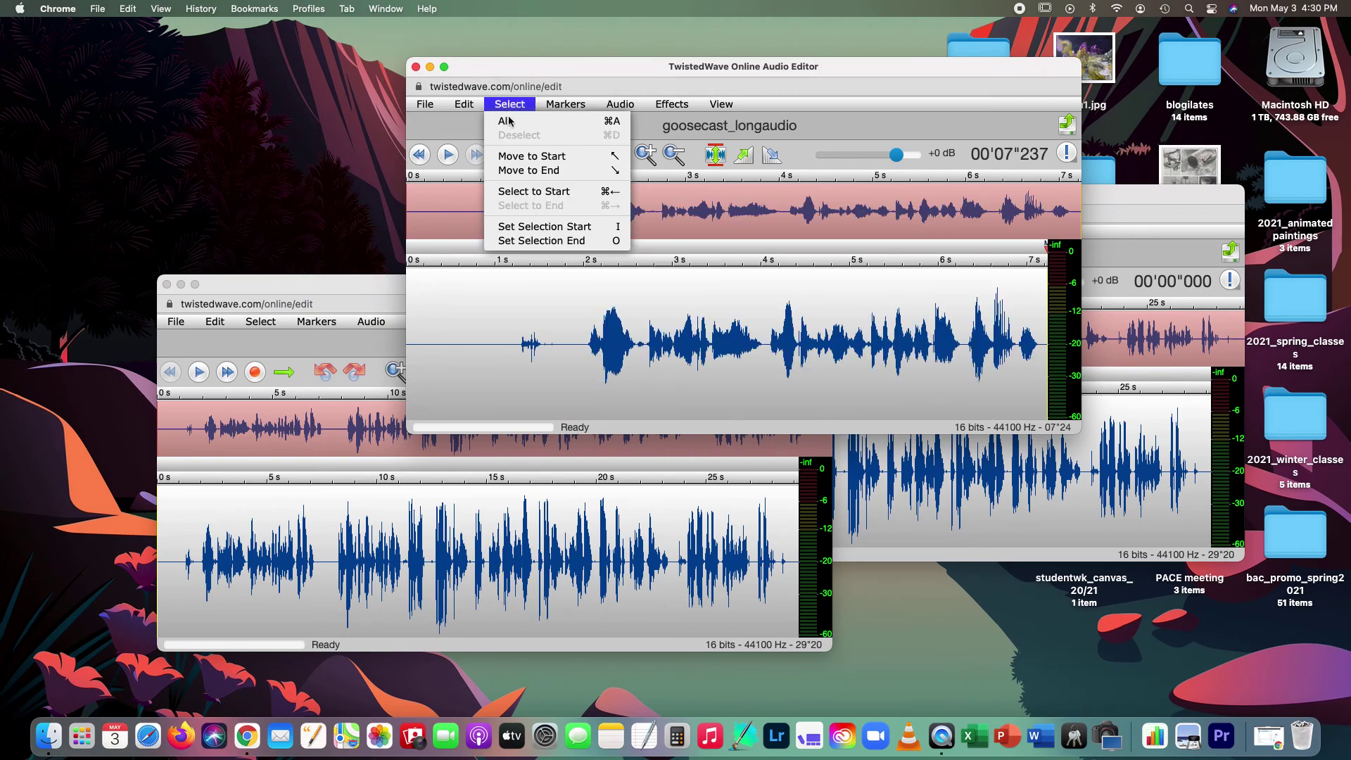
click(533, 155)
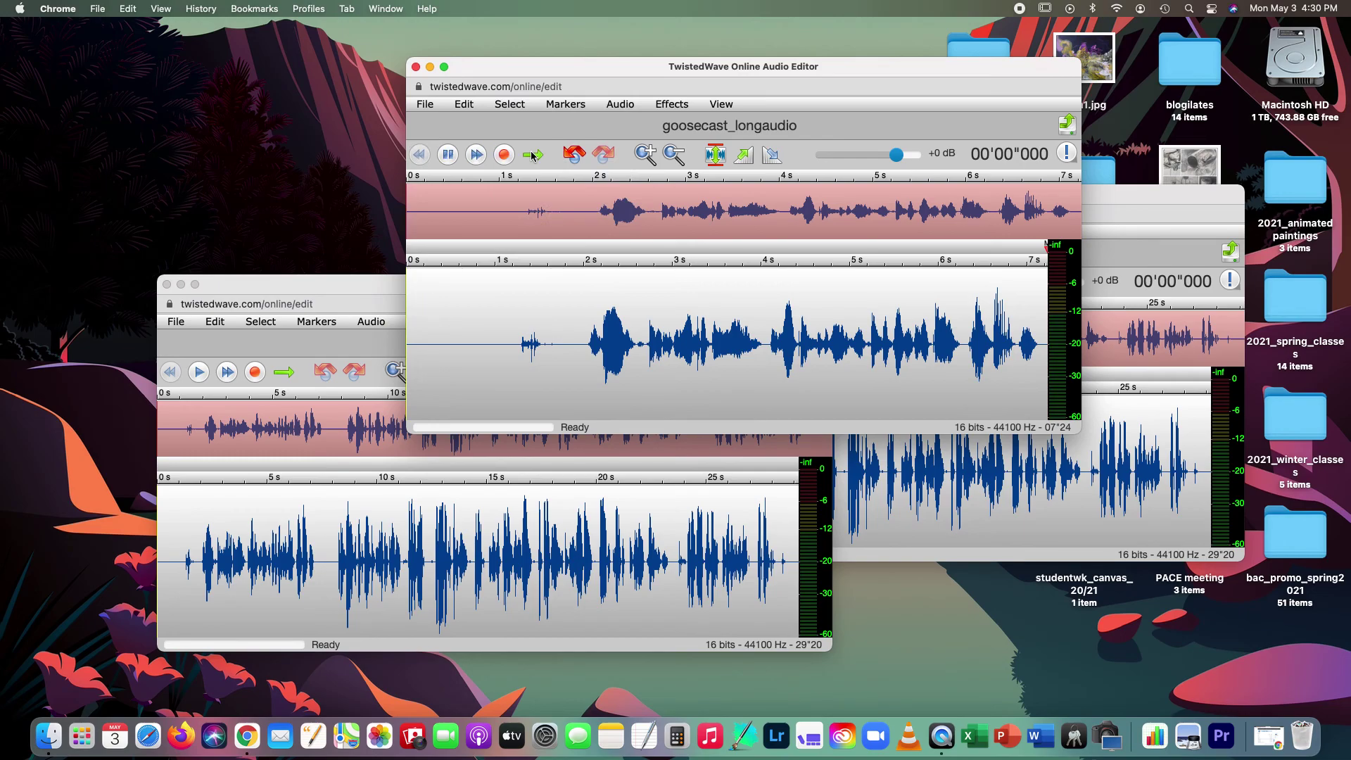
key(space)
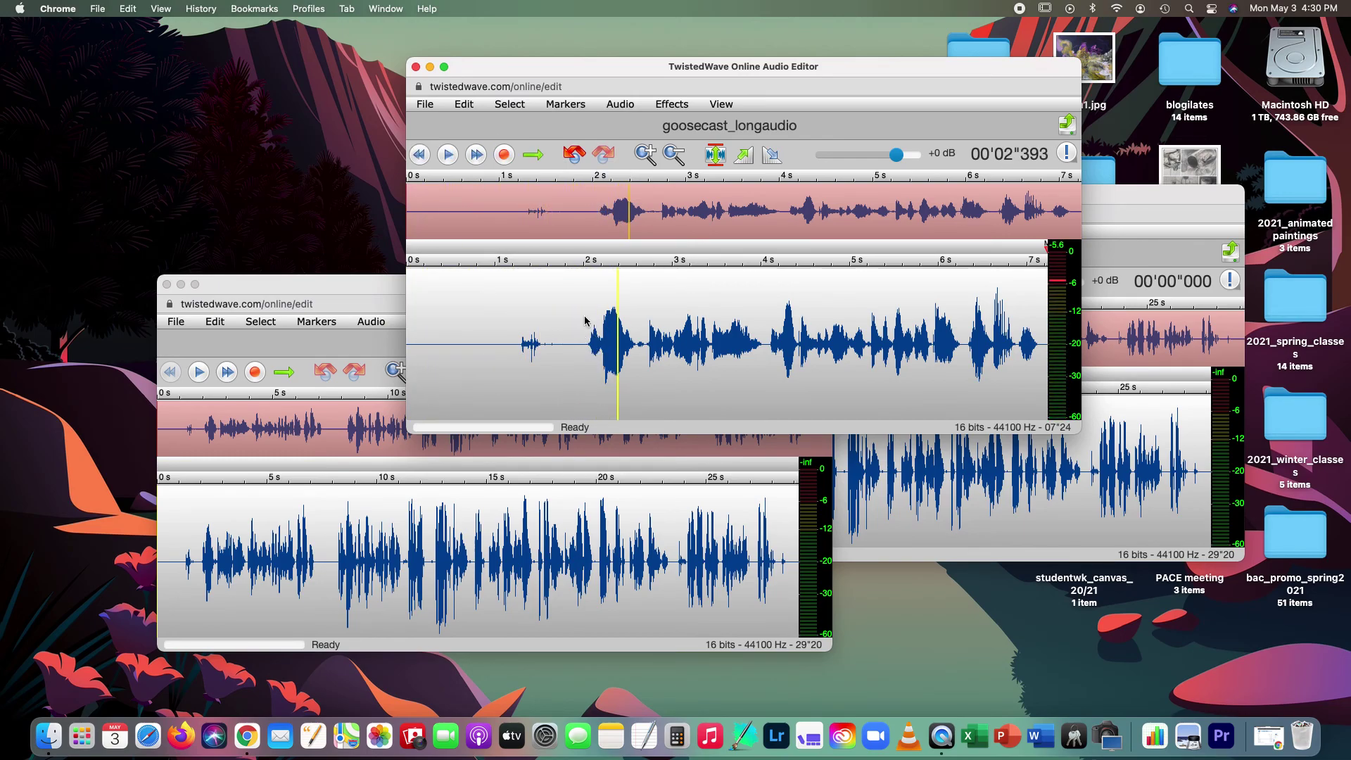
- Try to mark where the speech begins, at about 2 s, and return the playhead to the start
click(567, 107)
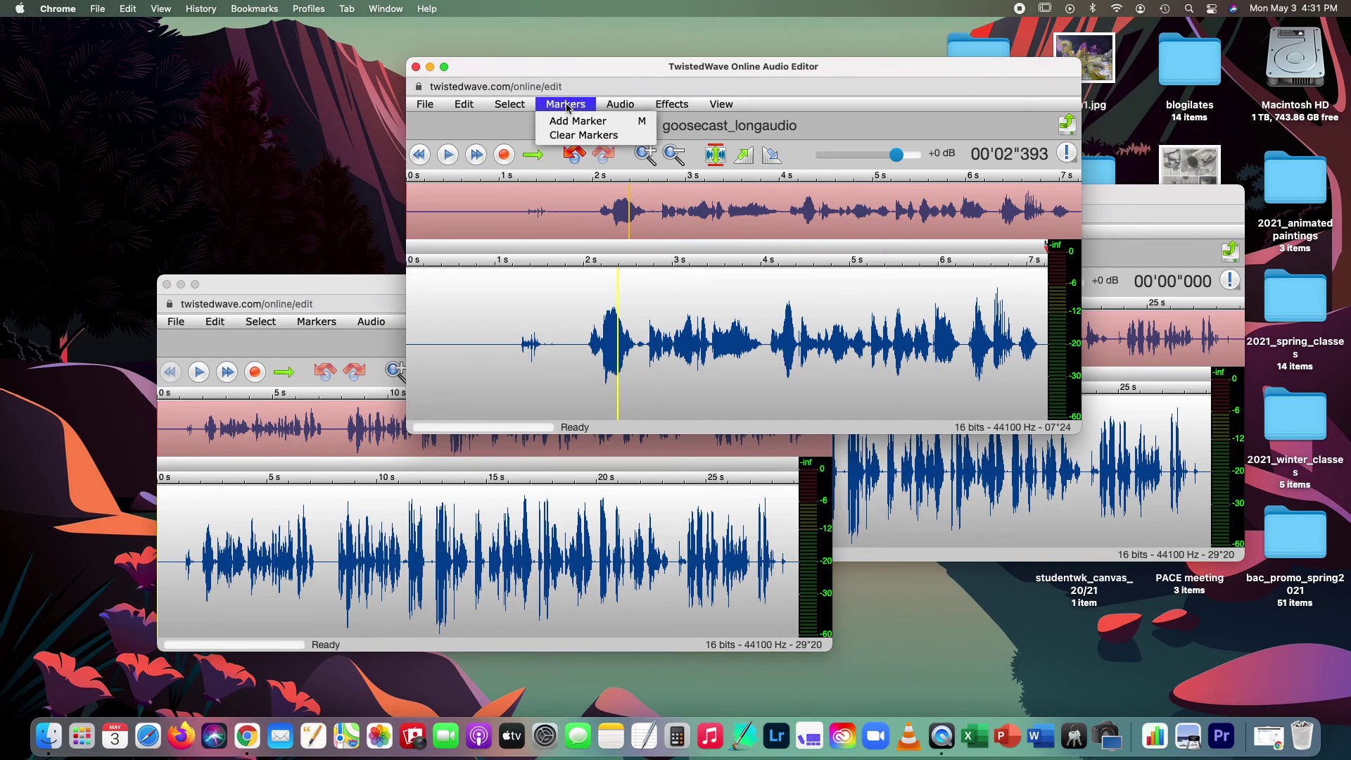
click(596, 124)
drag(617, 253, 581, 257)
click(408, 311)
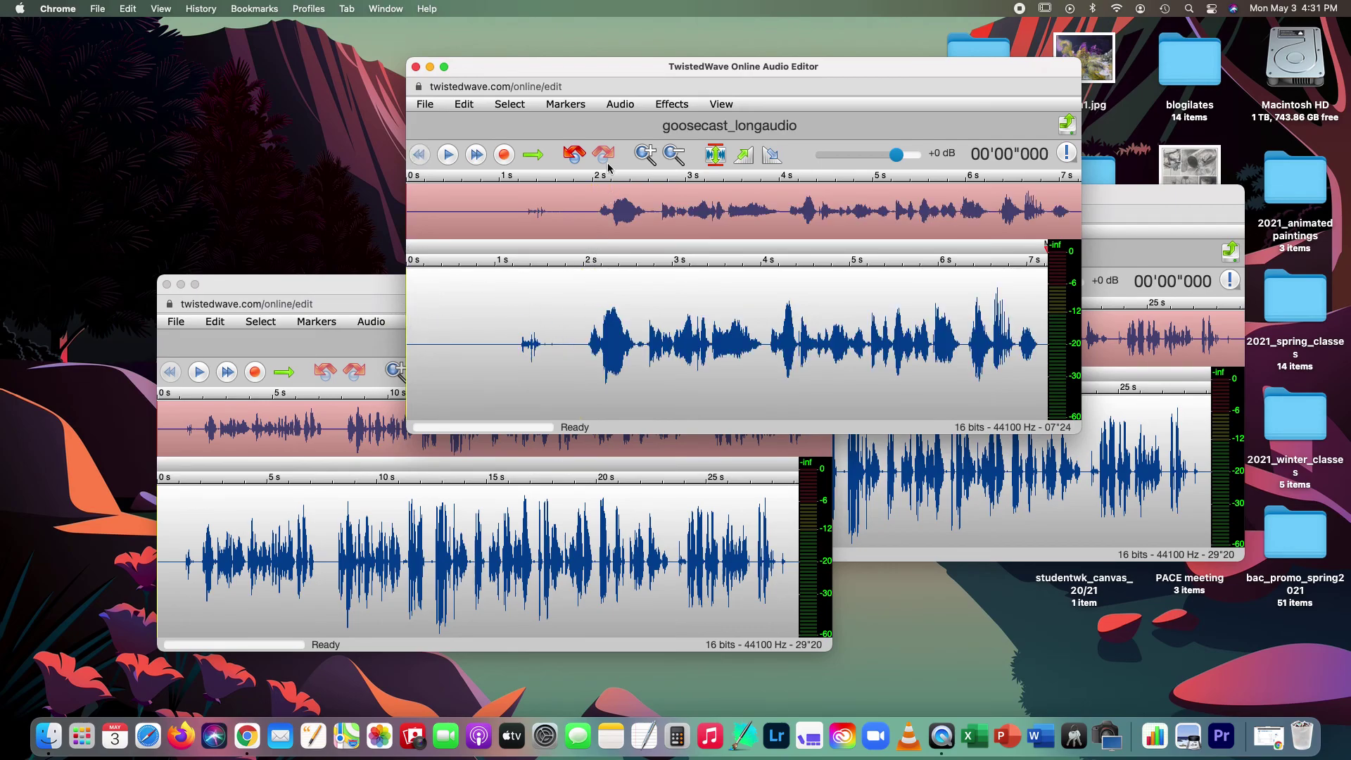
- Add a marker at the start of the audio and delete roughly the first 2 s before the speech
click(565, 104)
click(575, 121)
mouse_move(1048, 253)
mouse_down()
mouse_move(582, 268)
mouse_move(567, 311)
mouse_move(333, 307)
mouse_up()
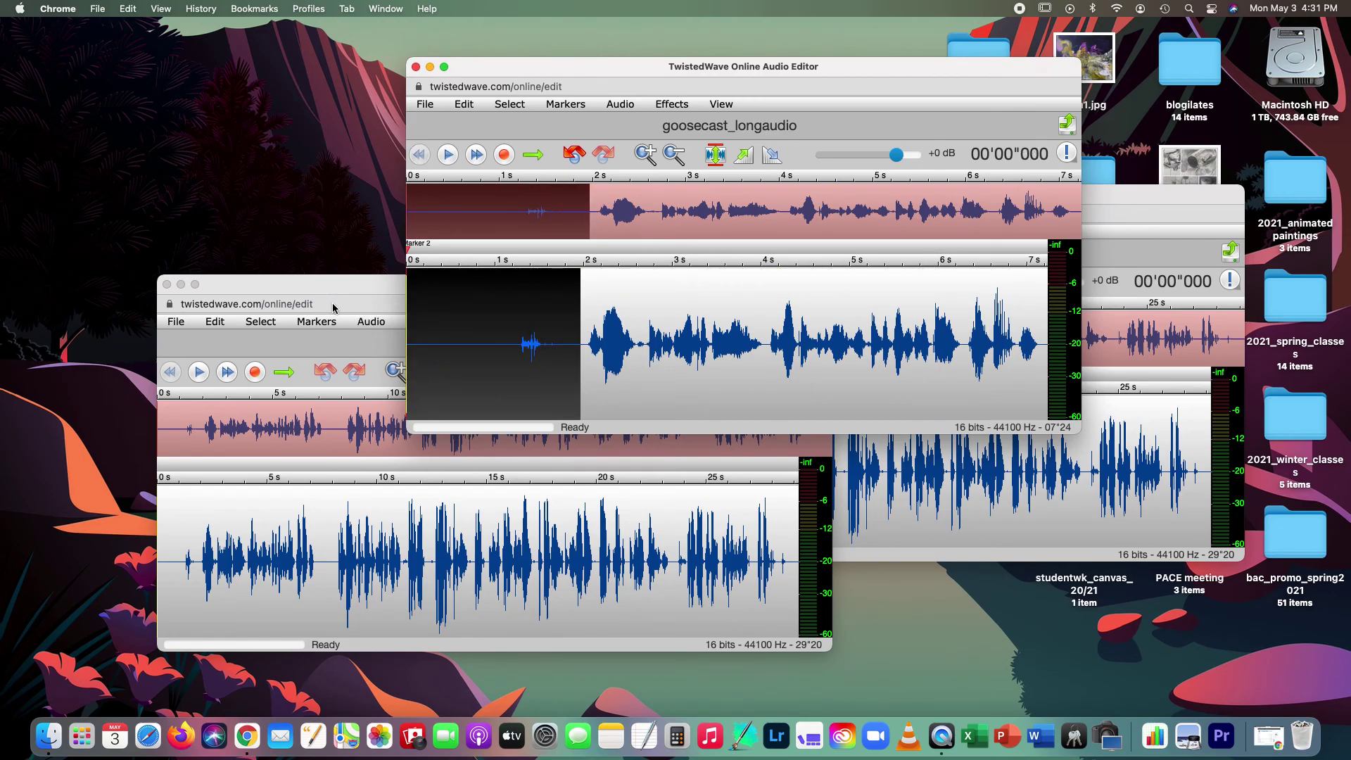
key(Delete)
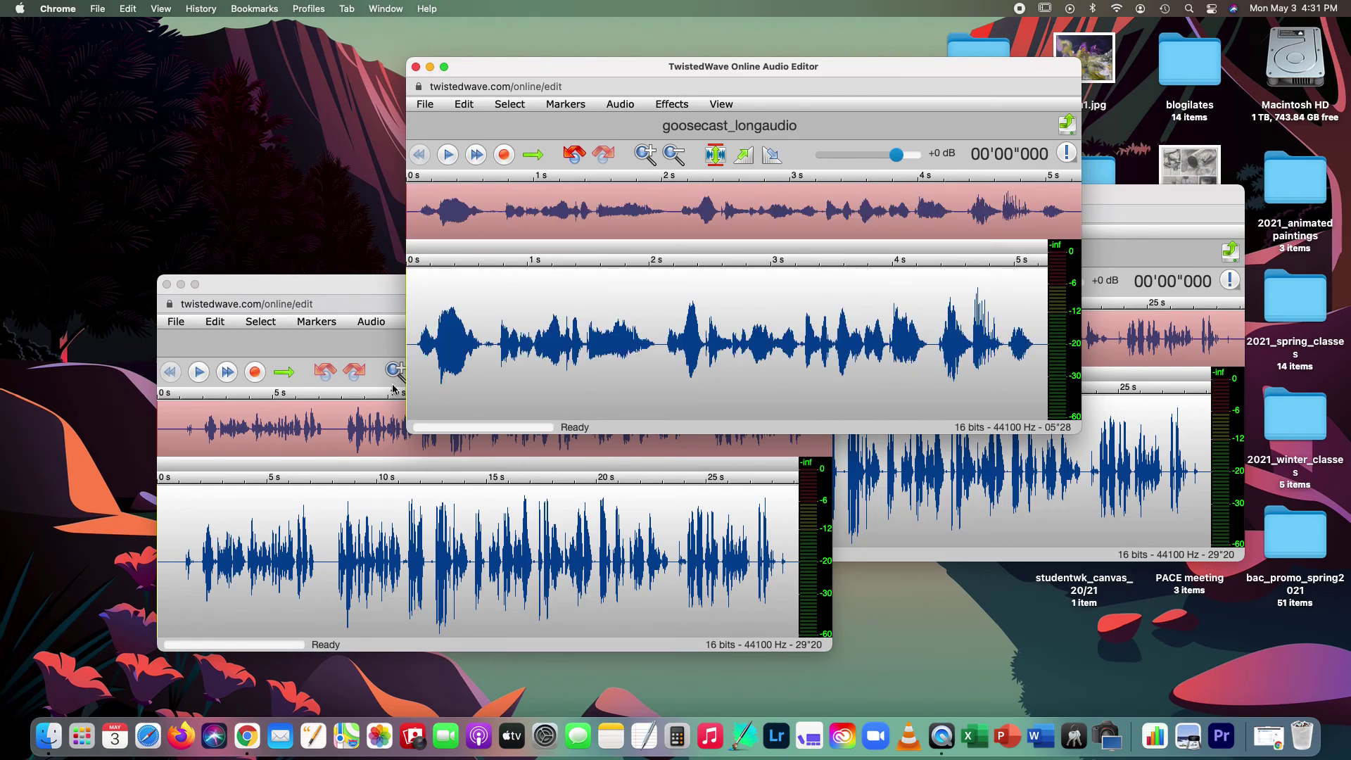
- Rename the trimmed audio as goosecast_intro and close its editor window
click(760, 124)
key(BackSpace)
key(BackSpace)
key(BackSpace)
key(BackSpace)
key(BackSpace)
key(BackSpace)
key(BackSpace)
key(BackSpace)
text(intrpo)
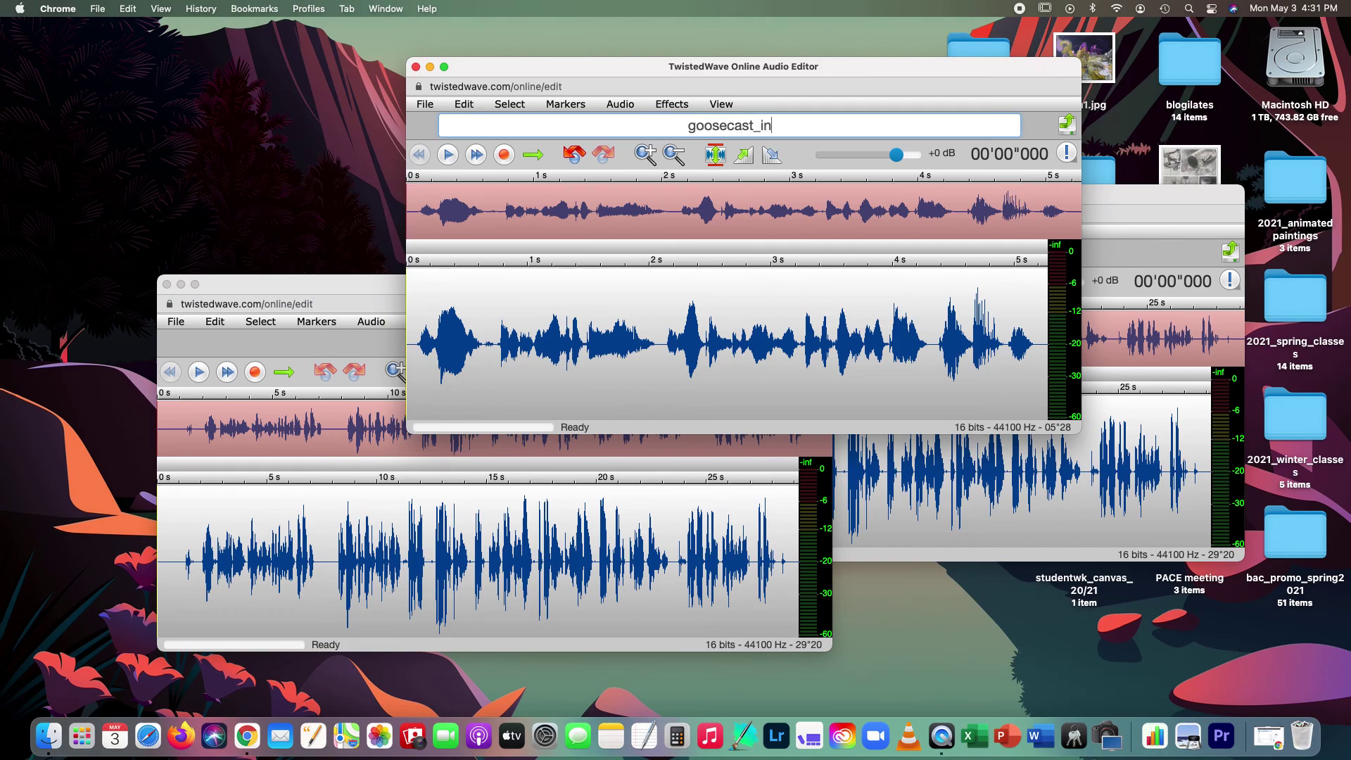
key(BackSpace)
key(BackSpace)
key(Return)
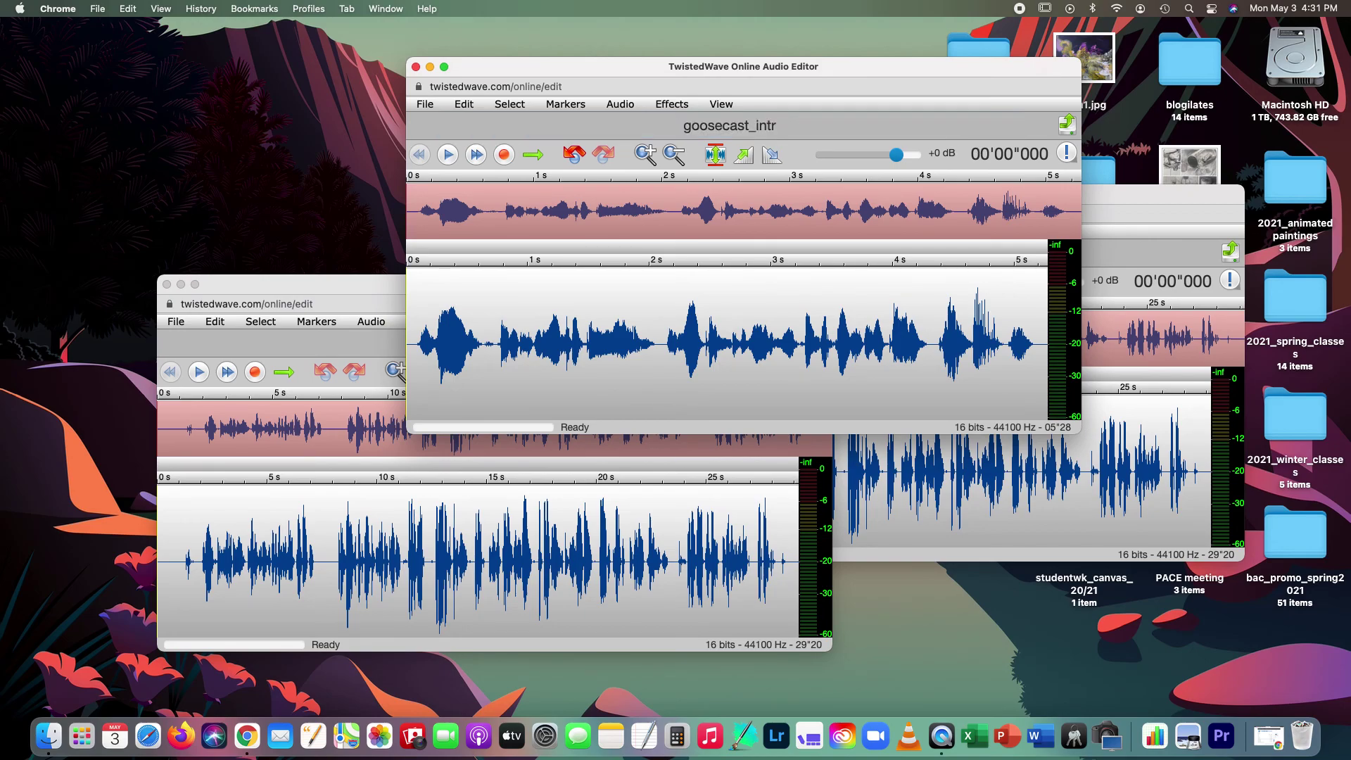
click(775, 126)
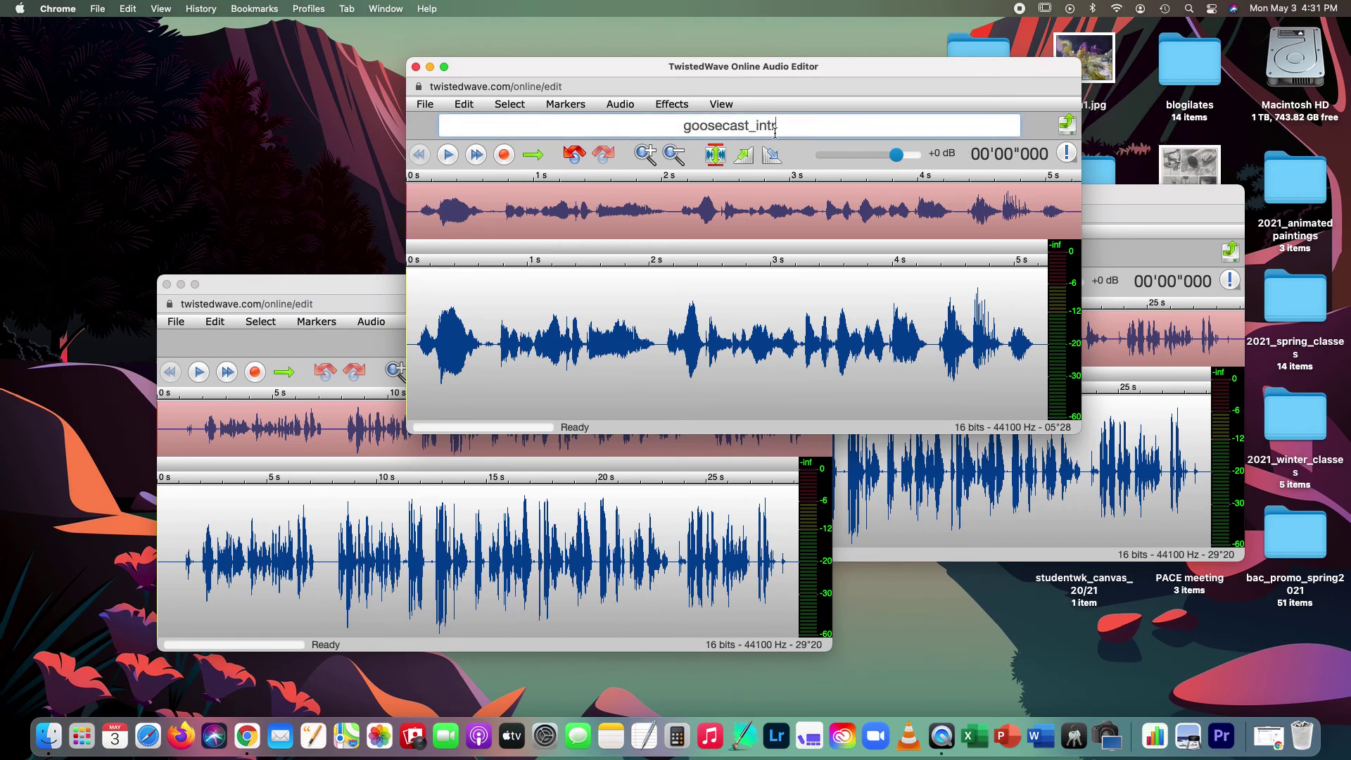
text(o)
key(Return)
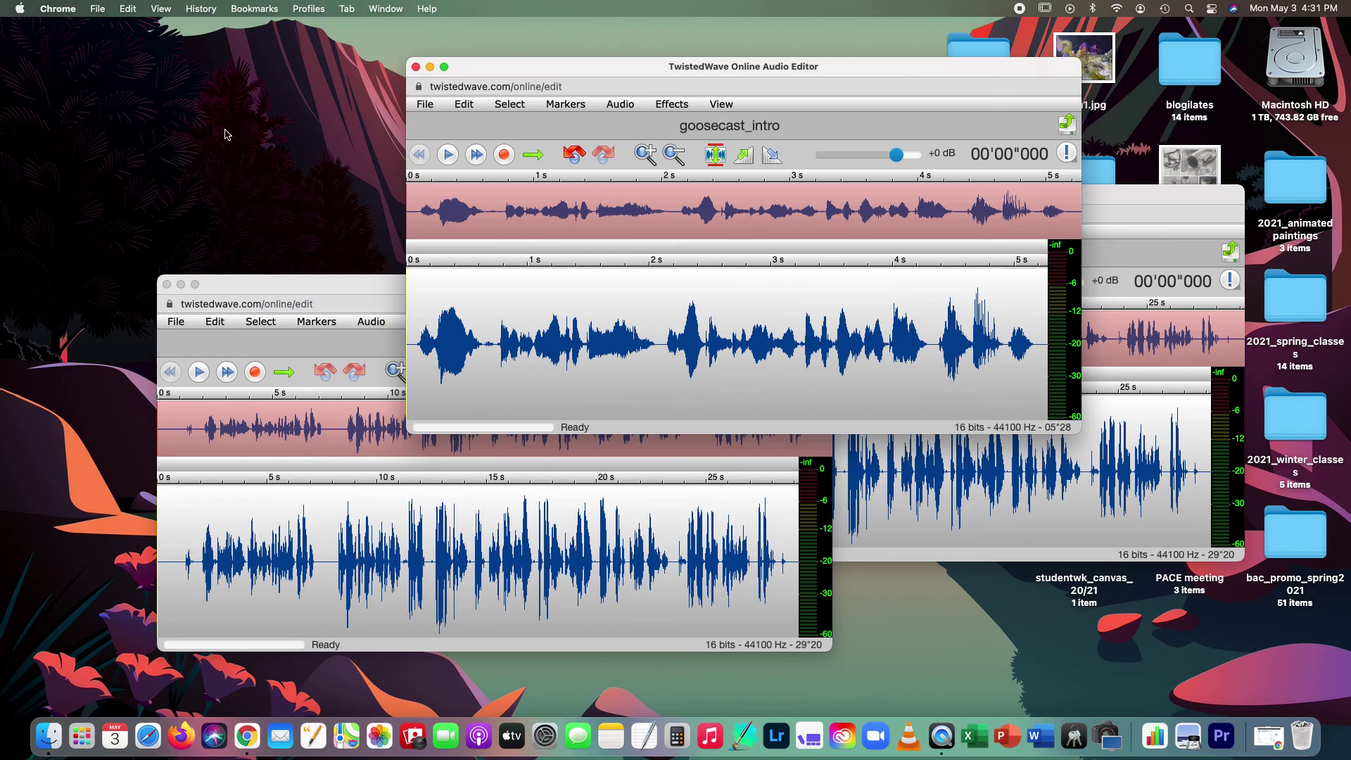
click(424, 105)
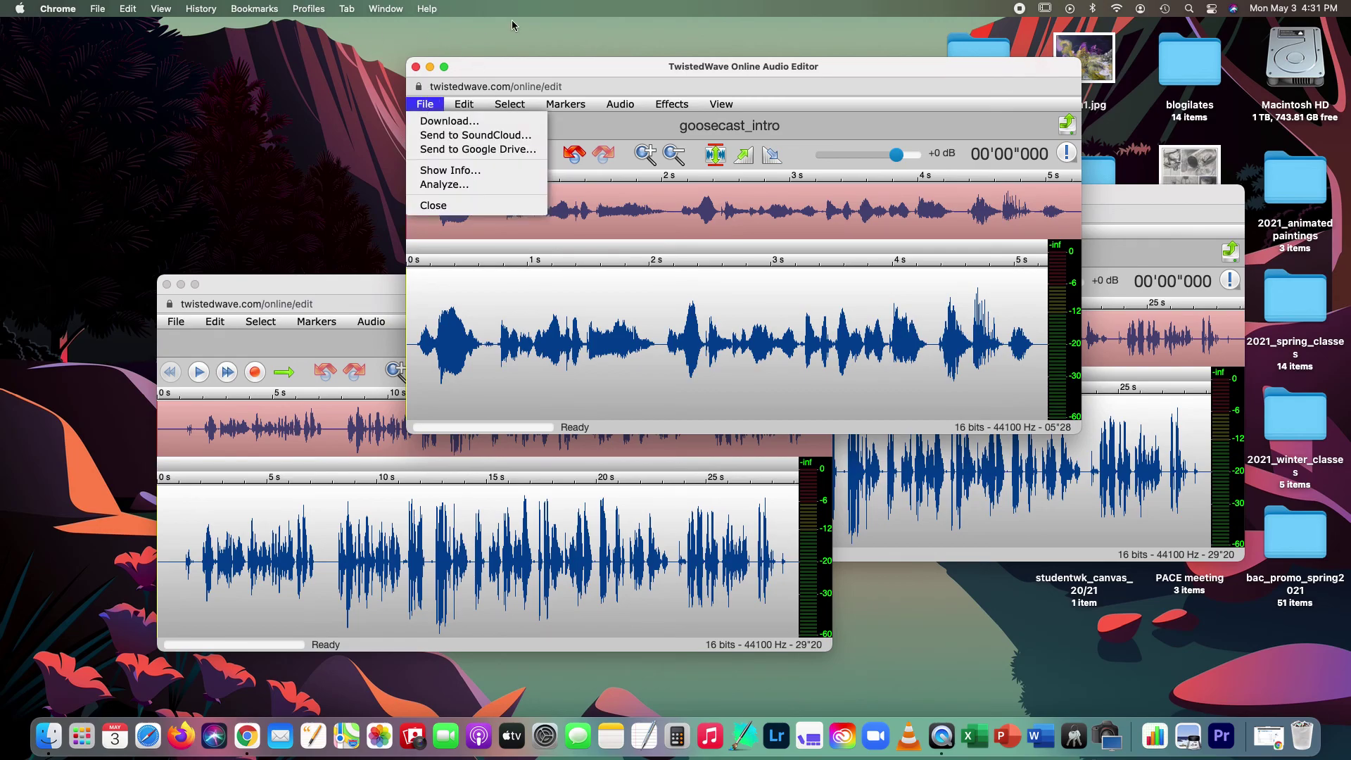
click(416, 66)
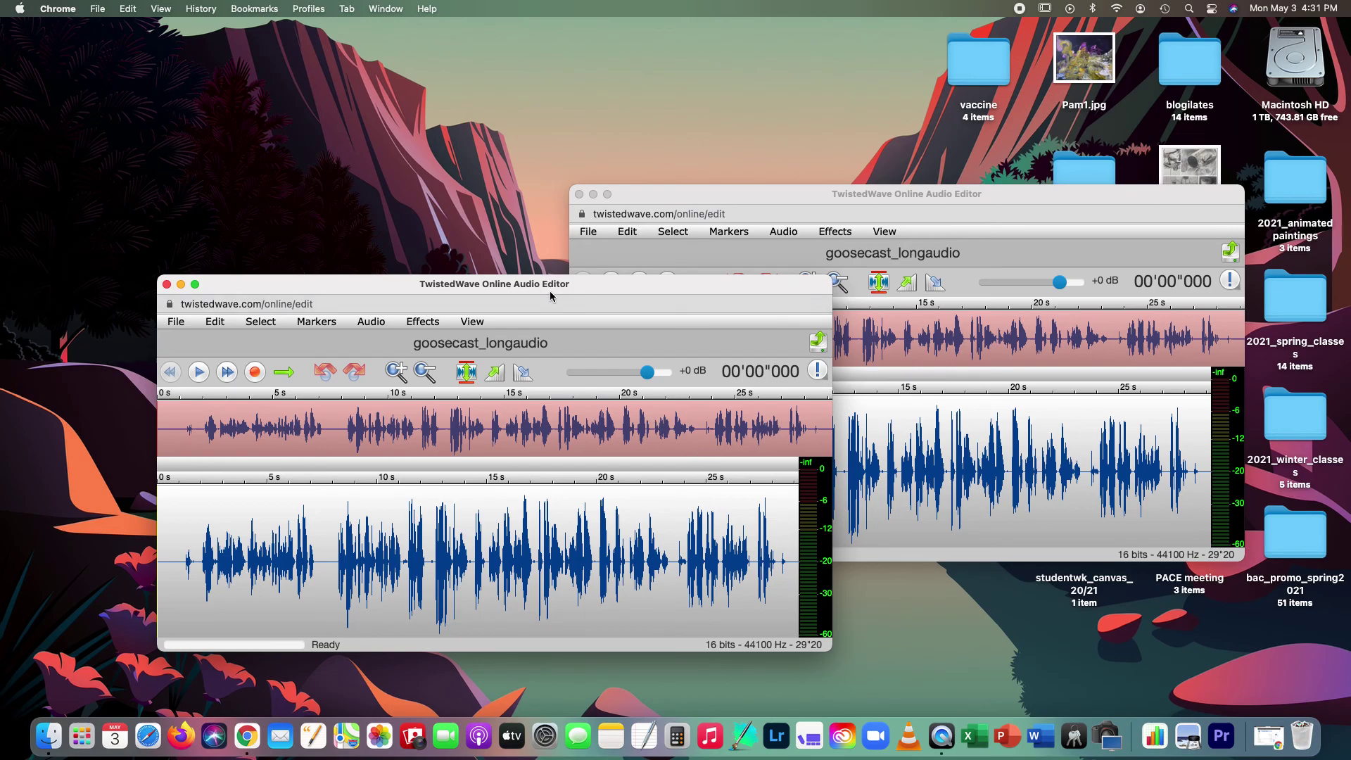
- Delete roughly the first 8 s of the front goosecast_longaudio copy, up to the start of the first question
drag(560, 290, 564, 132)
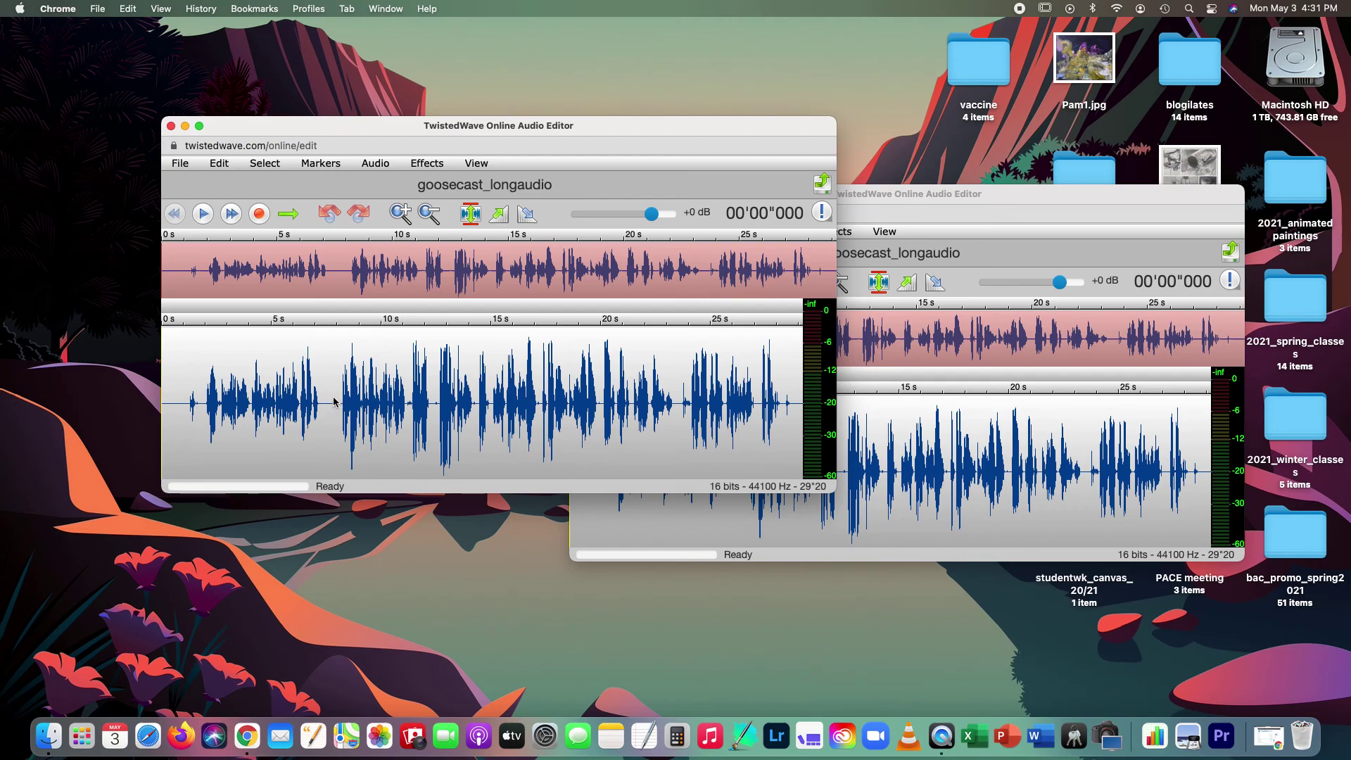
drag(342, 408, 22, 392)
key(BackSpace)
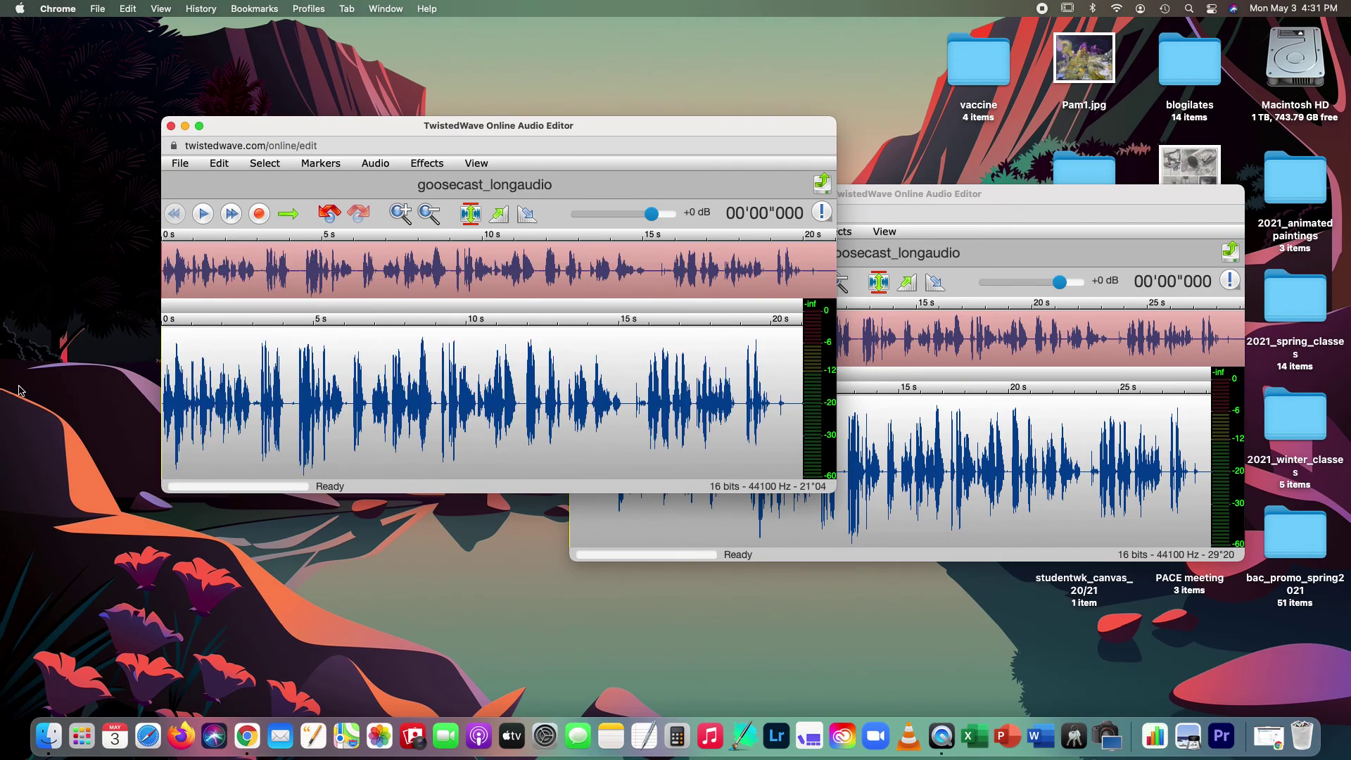
- Play the audio to the end of the question and delete everything after about 4.3 s
key(space)
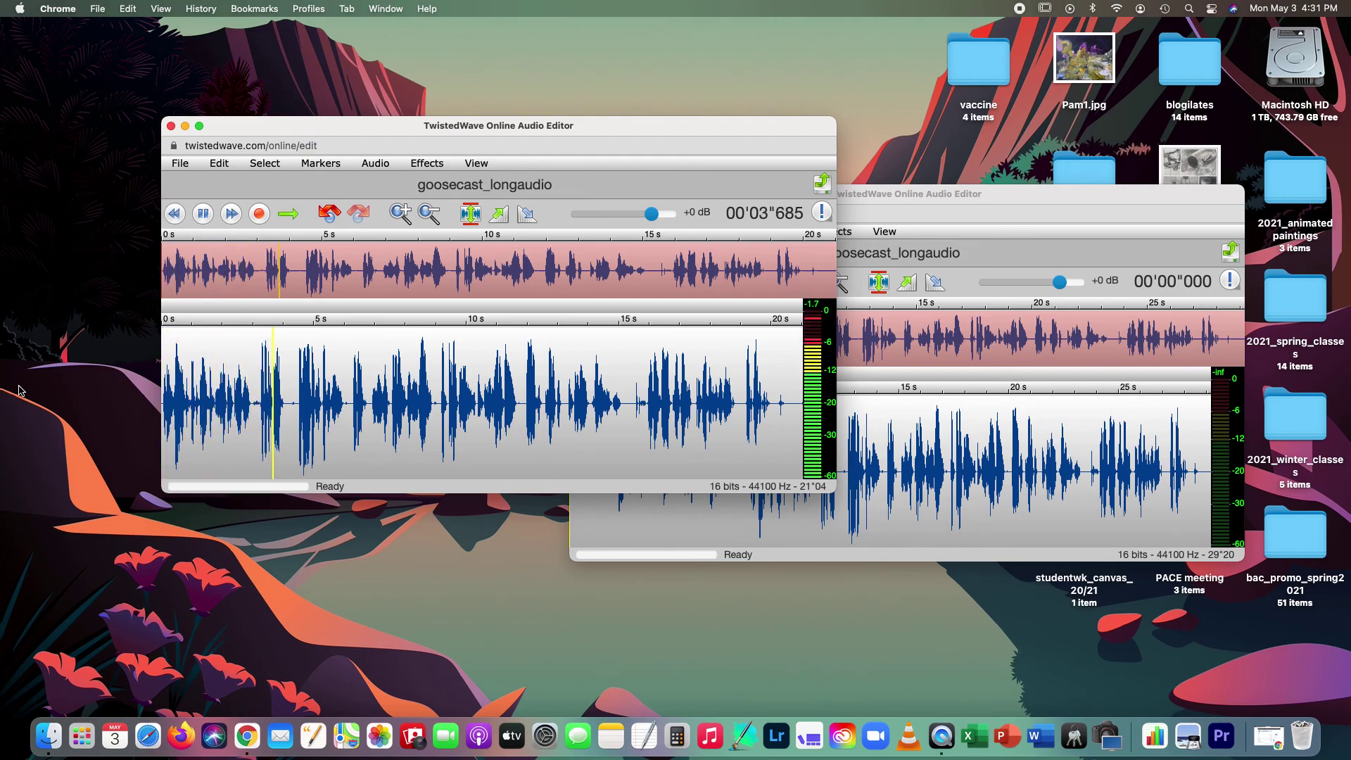
key(space)
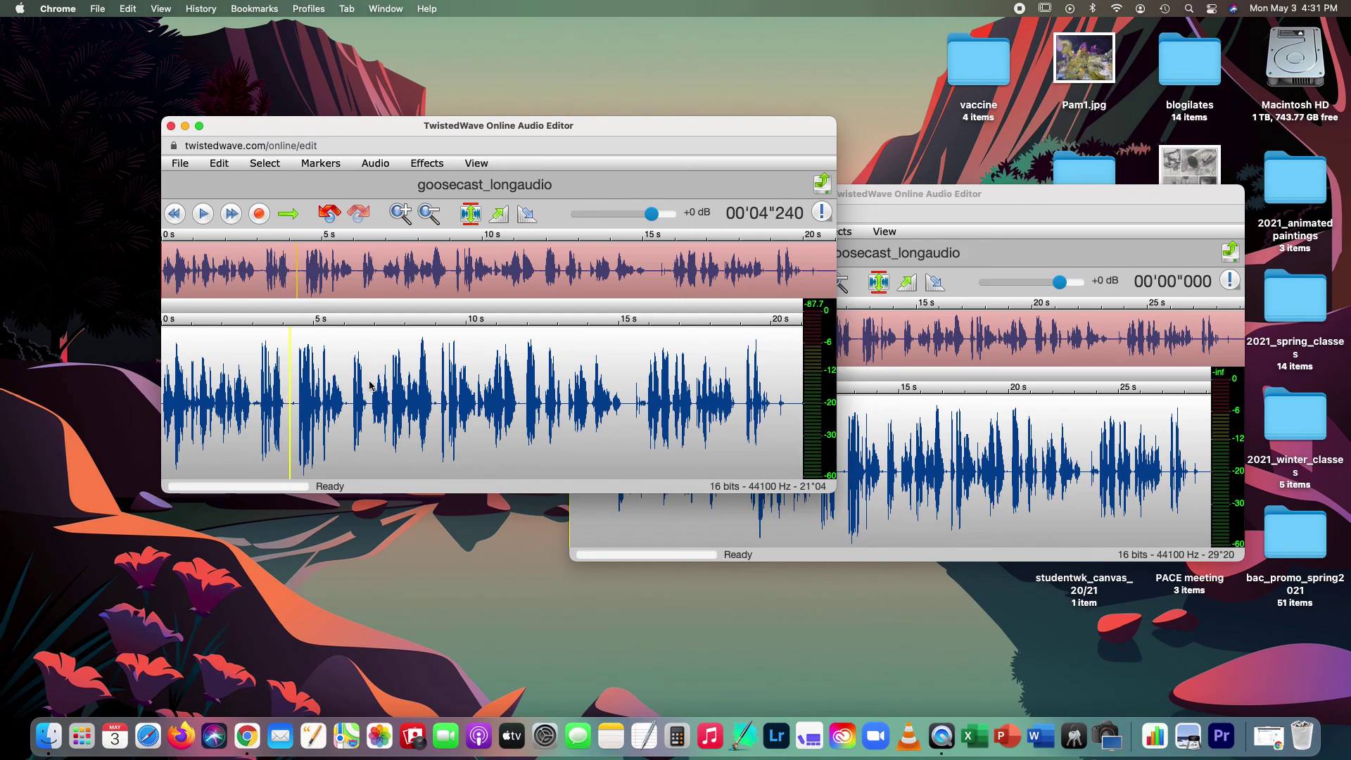
click(292, 434)
click(293, 442)
drag(291, 440, 567, 463)
key(shift+End)
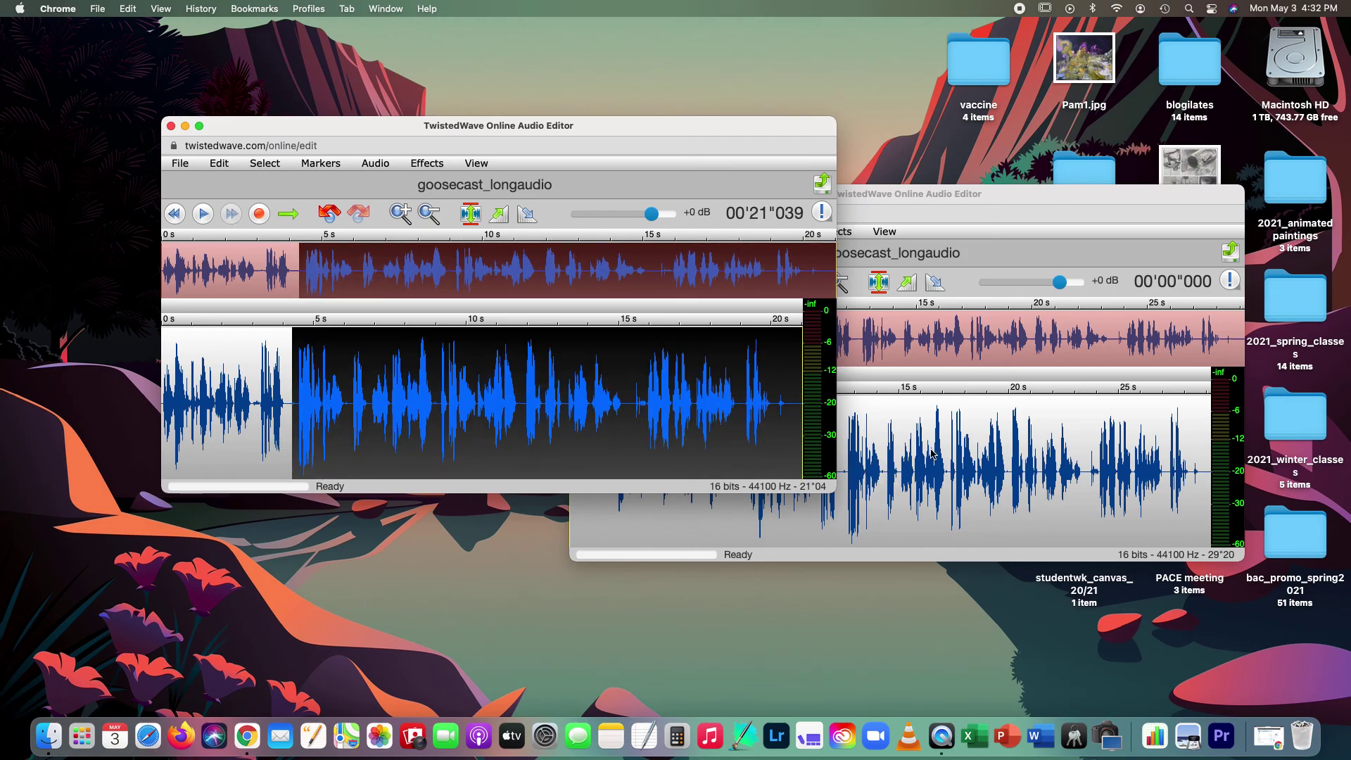
key(BackSpace)
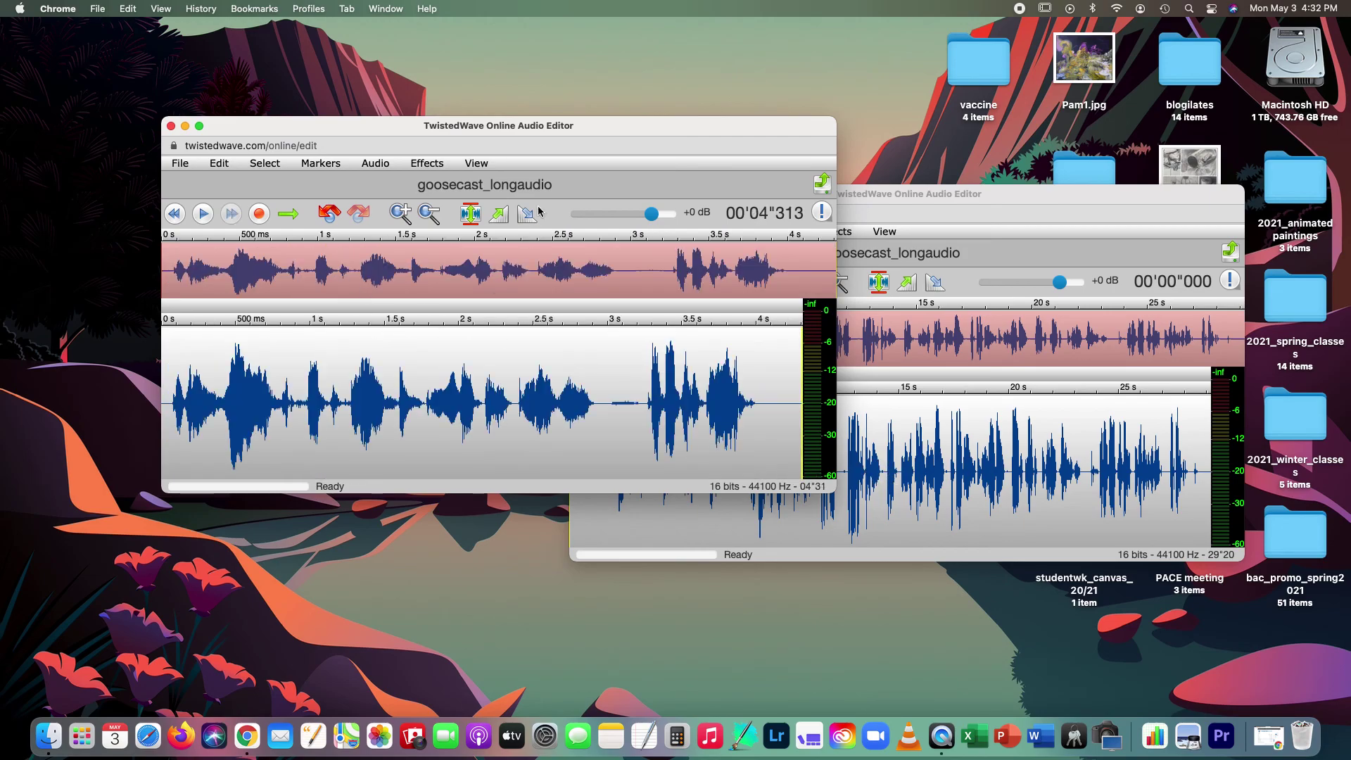
- Rename the trimmed audio as question 1
click(503, 185)
key(BackSpace)
key(BackSpace)
key(BackSpace)
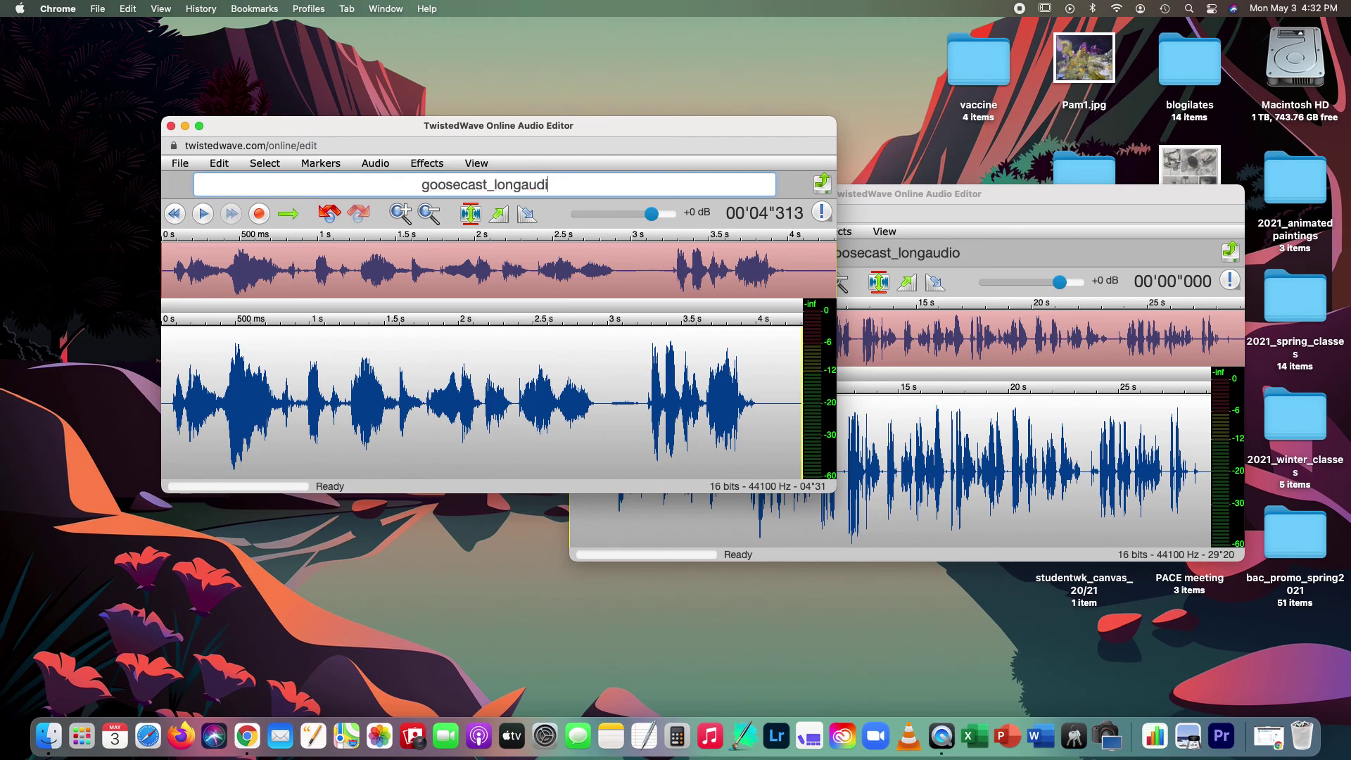
key(BackSpace)
key(BackSpace)
key(BackSpace)
key(BackSpace)
key(BackSpace)
key(BackSpace)
key(BackSpace)
key(BackSpace)
key(BackSpace)
key(BackSpace)
key(BackSpace)
key(BackSpace)
key(BackSpace)
key(BackSpace)
key(BackSpace)
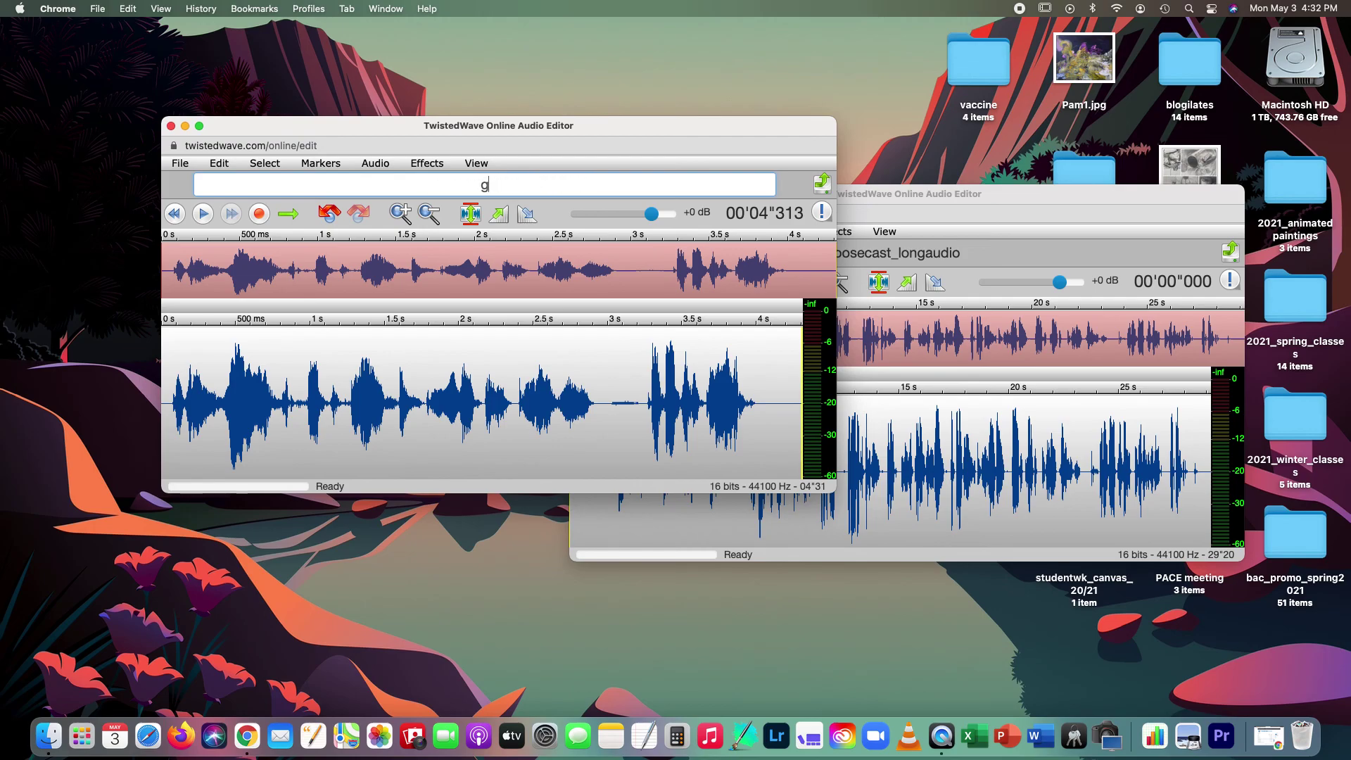
text(question 1)
key(Return)
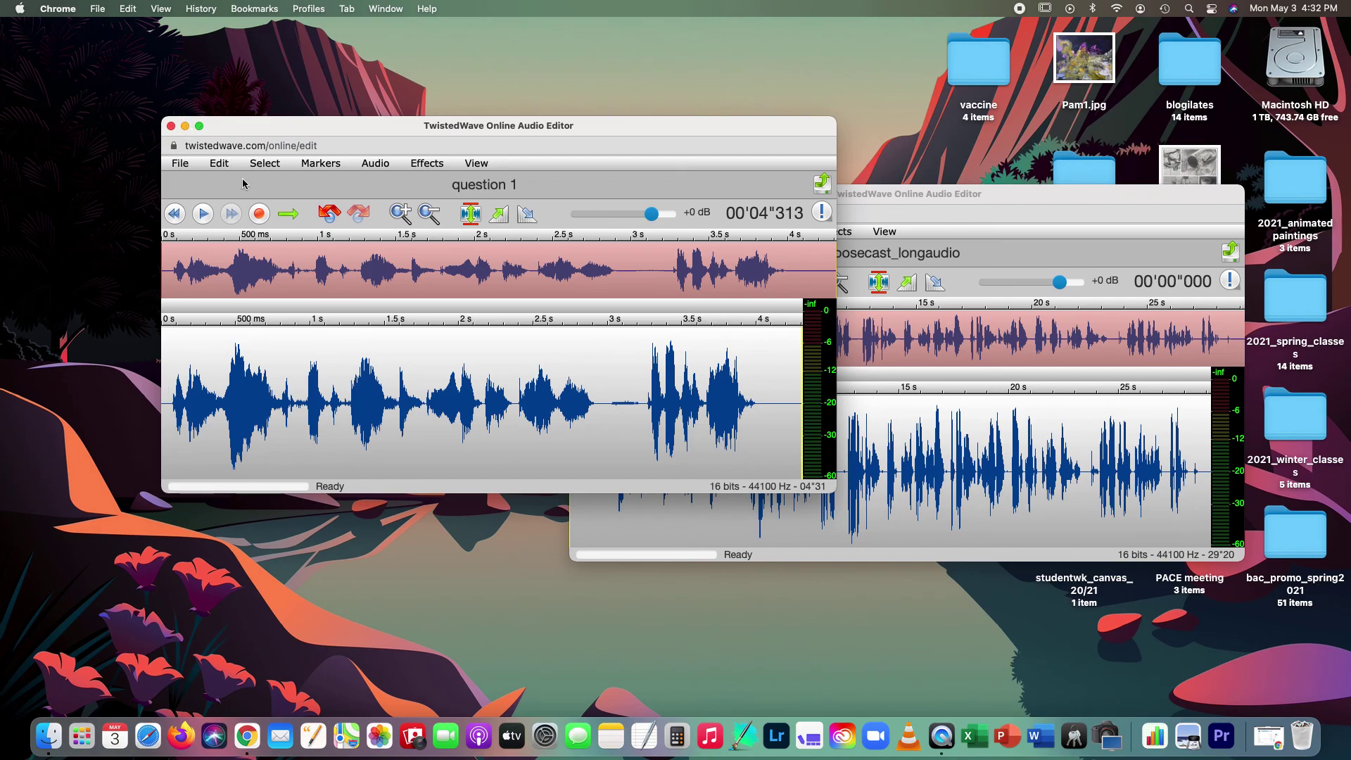
- Return to the start of the question 1 clip and play it through
click(263, 164)
click(285, 215)
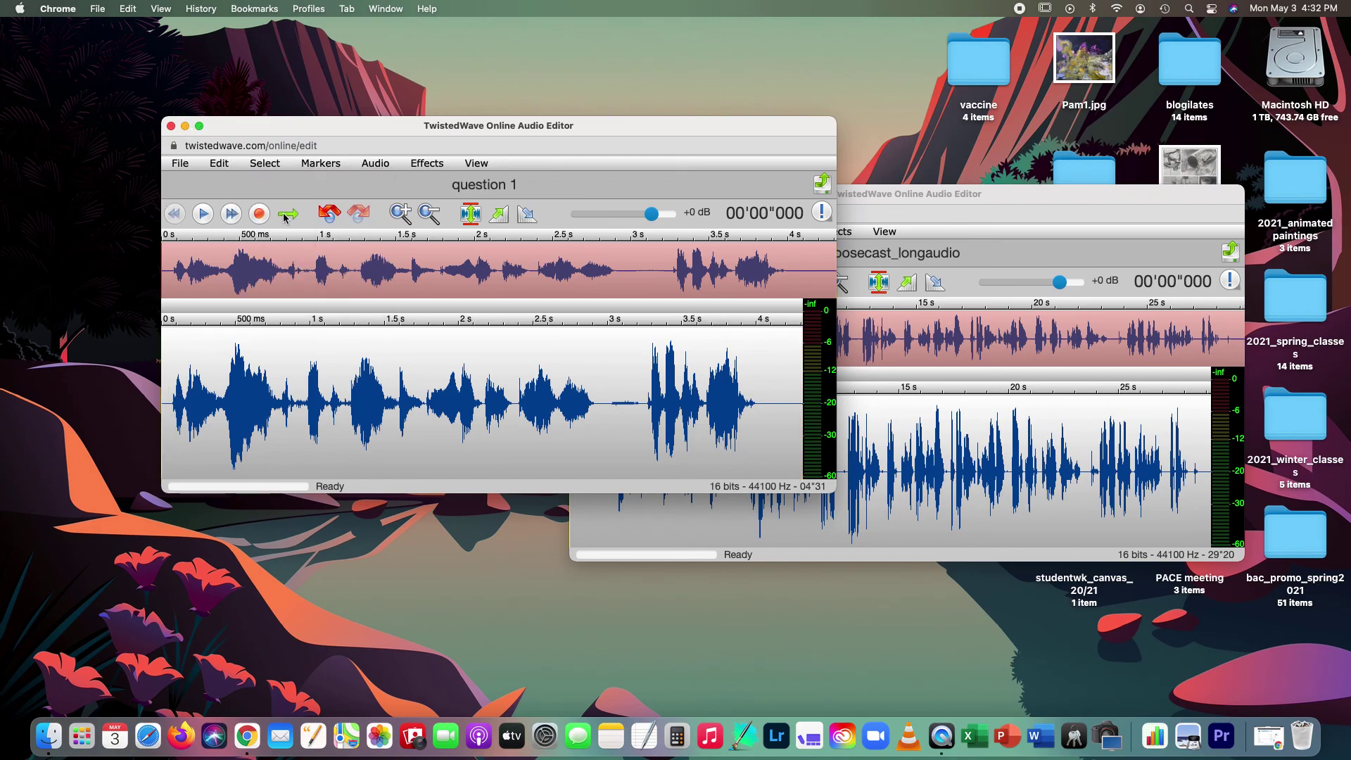
click(285, 215)
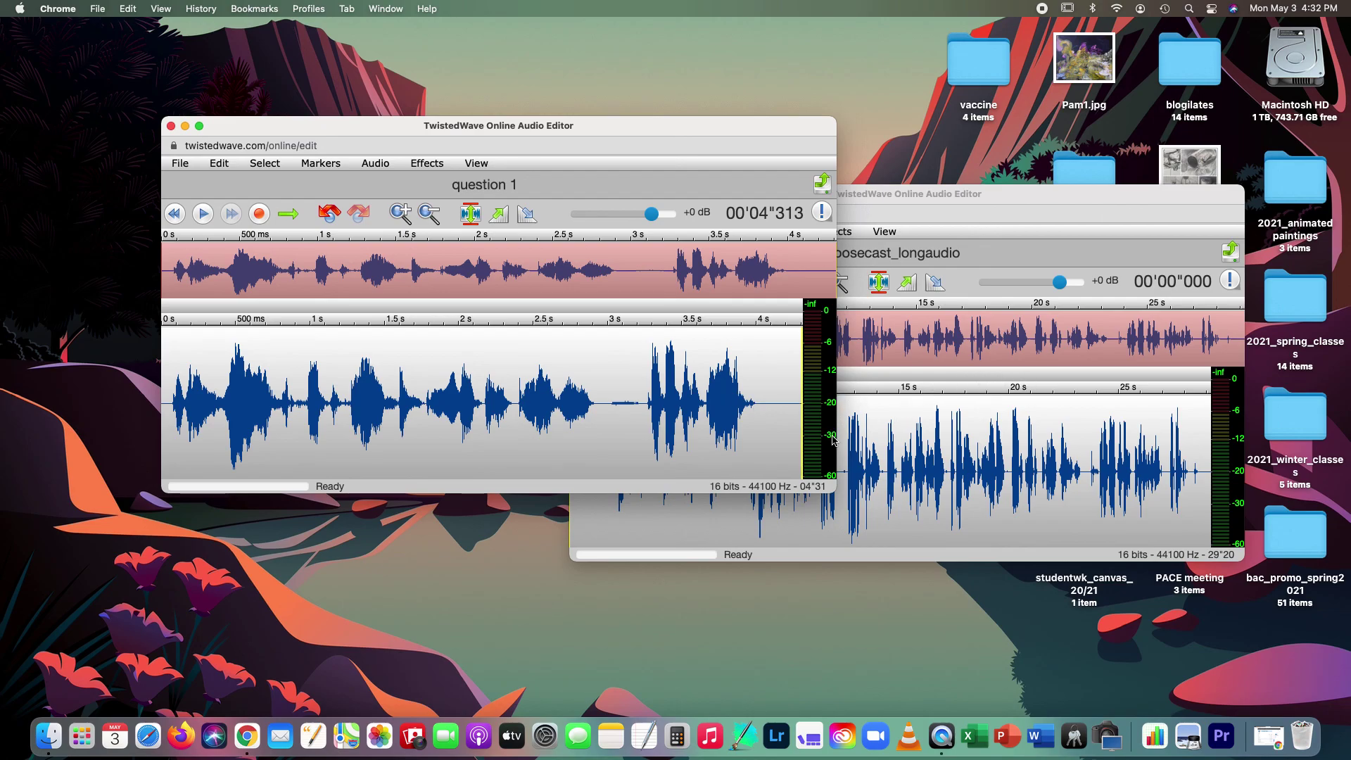
- Close the leftover goosecast_longaudio and question 1 editor windows and bring back the online documents list
click(1074, 197)
click(578, 194)
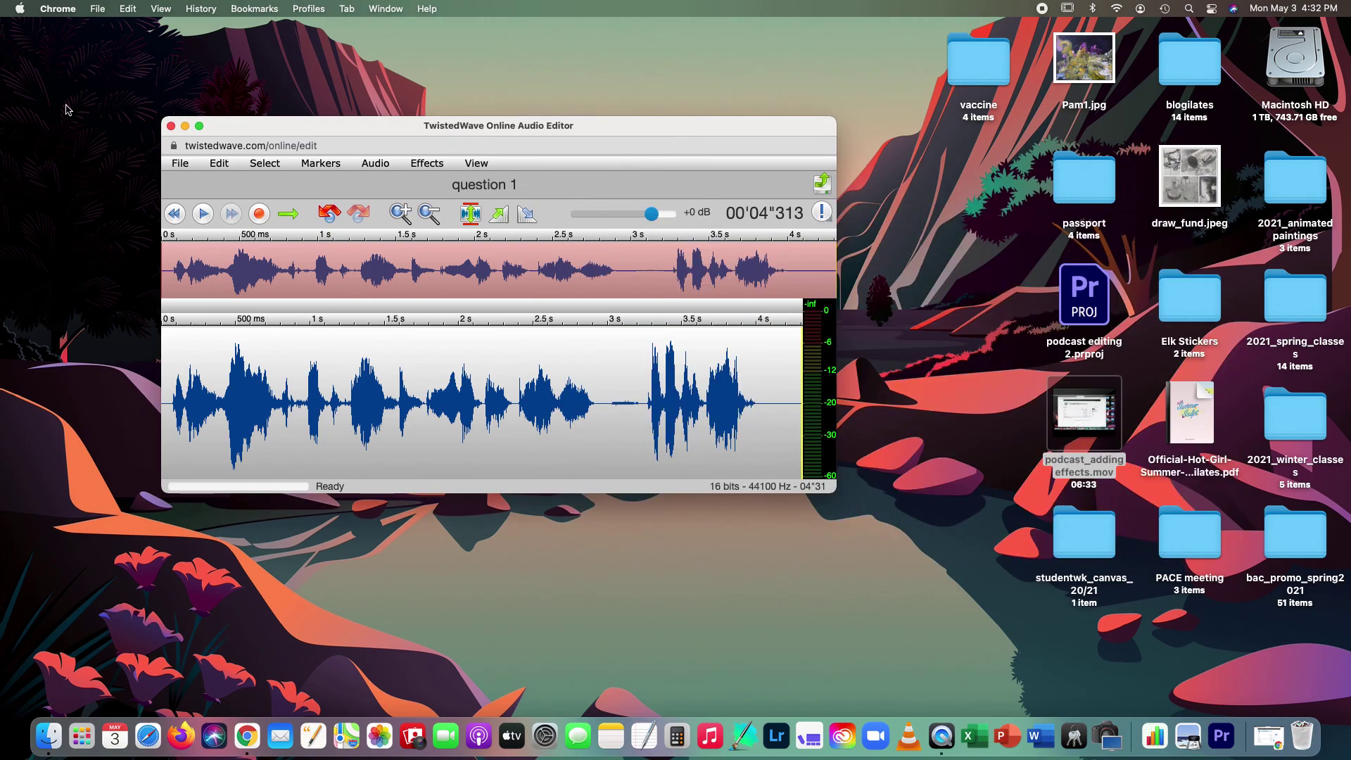
drag(302, 124, 385, 132)
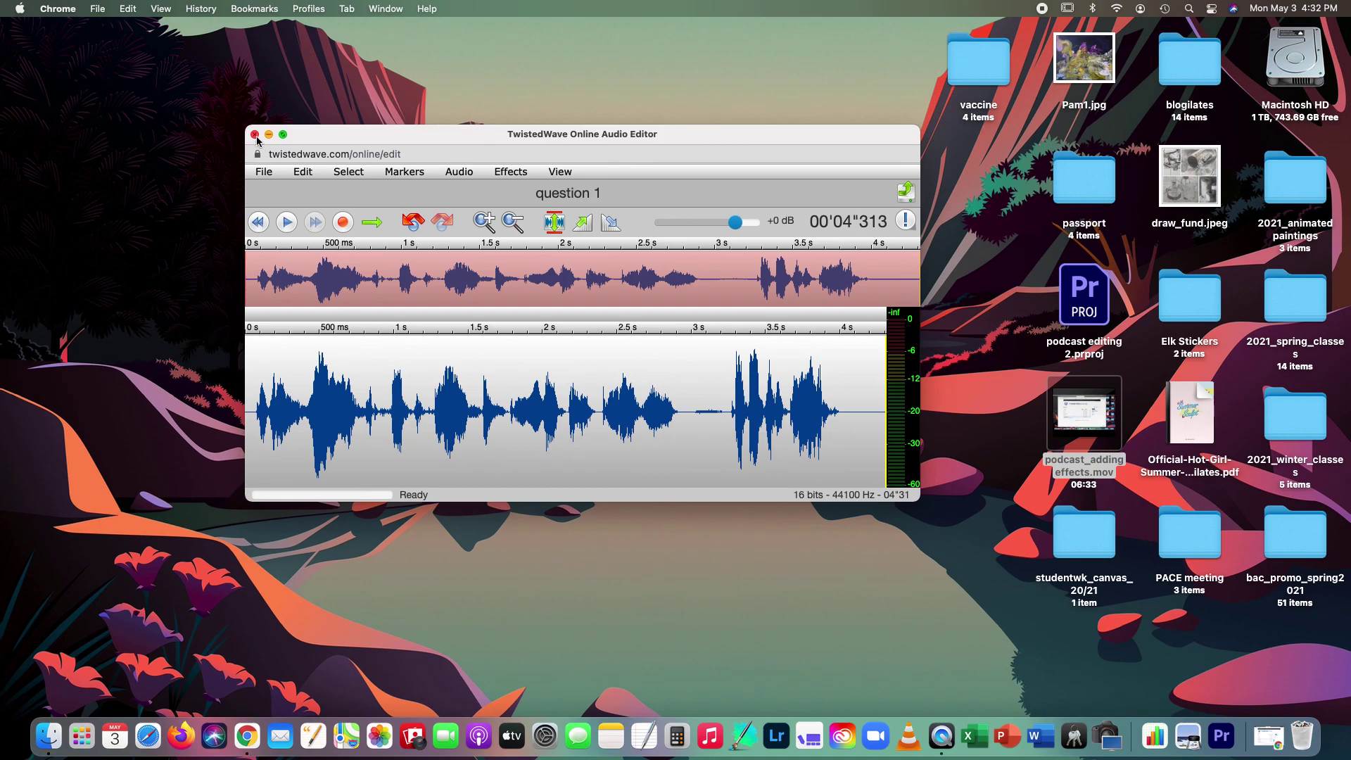
click(255, 135)
click(1268, 735)
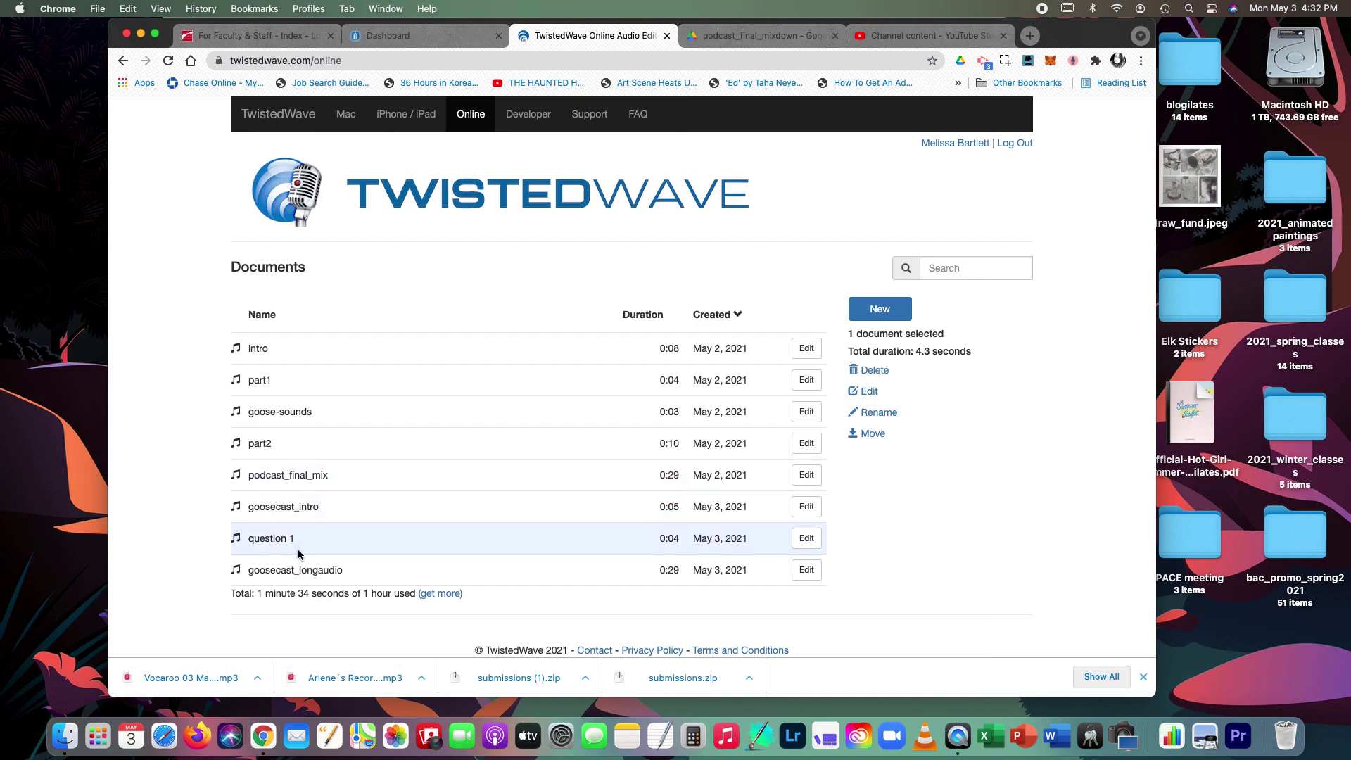
- Open the podcast_final_mix document for editing and enlarge its editor window
click(285, 513)
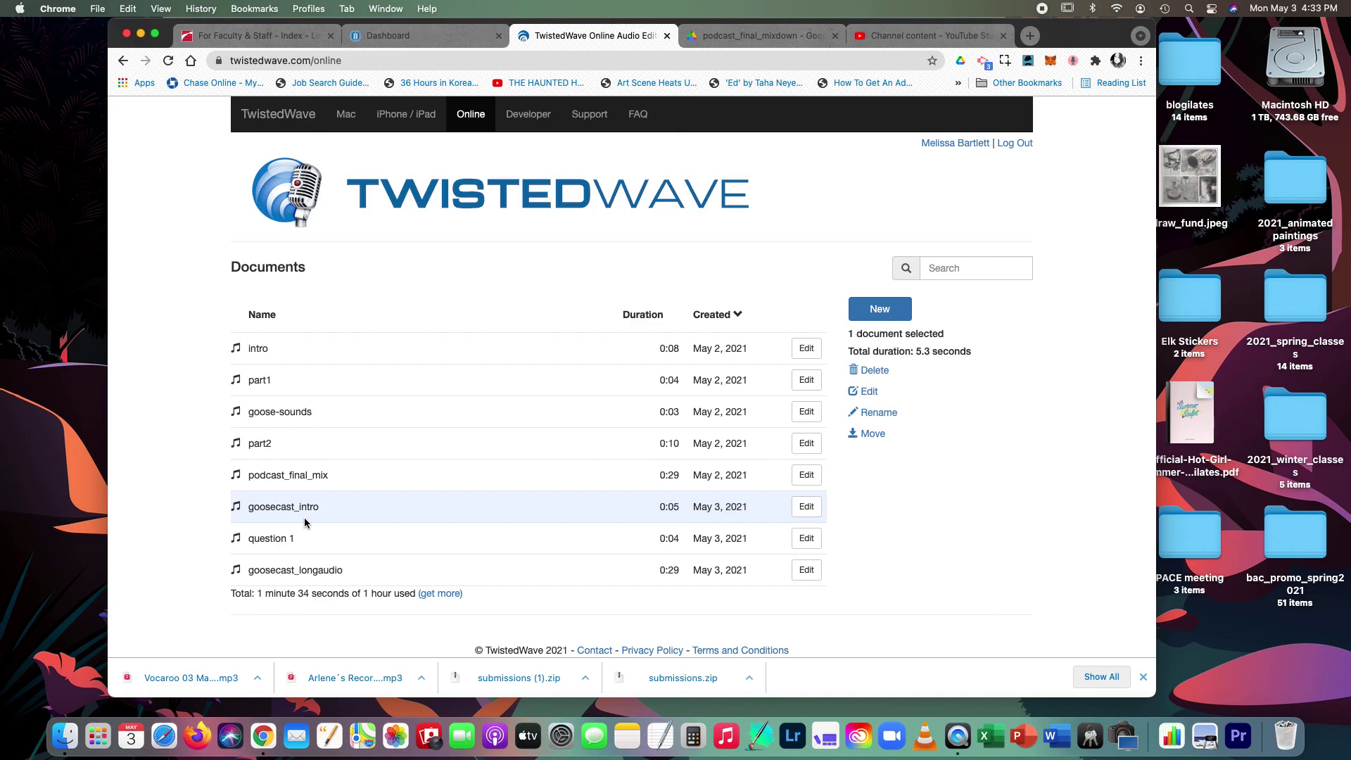
click(274, 485)
double_click(279, 476)
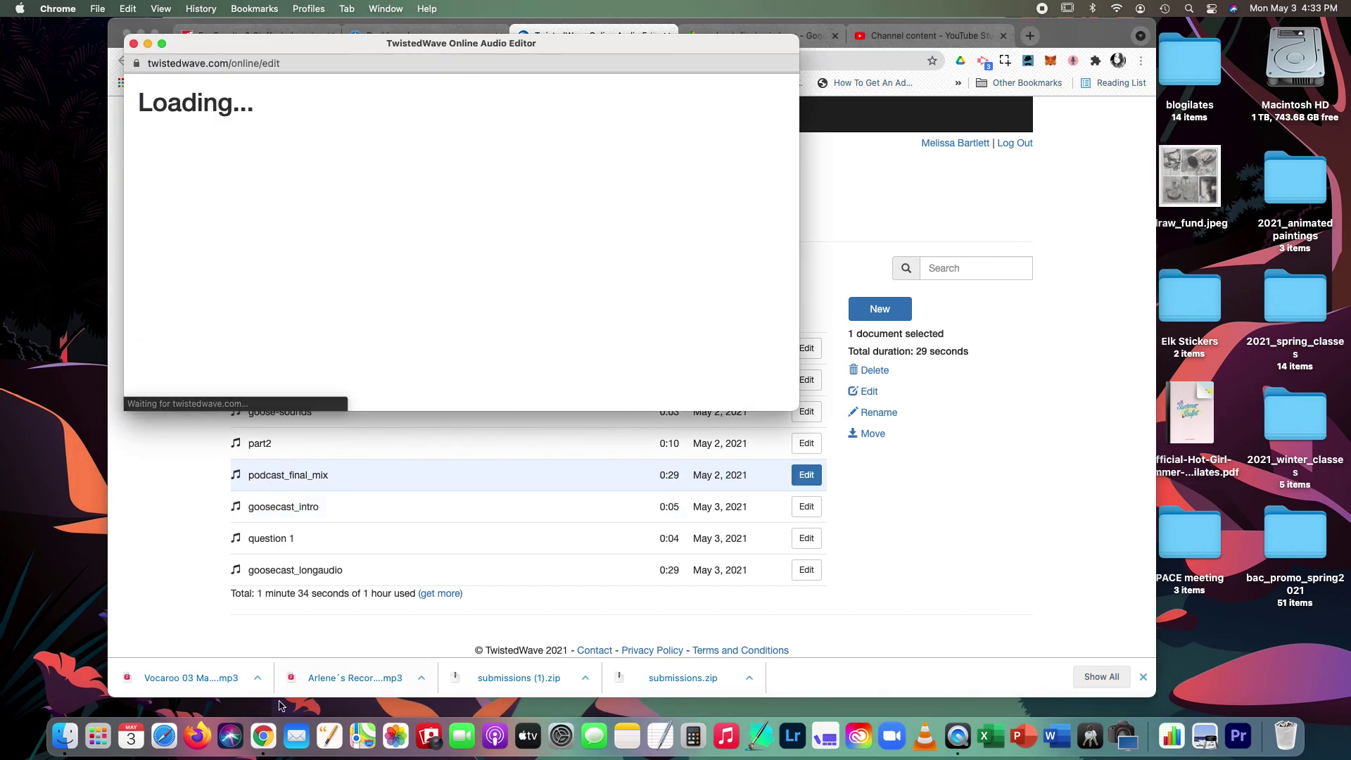
drag(797, 409, 1116, 589)
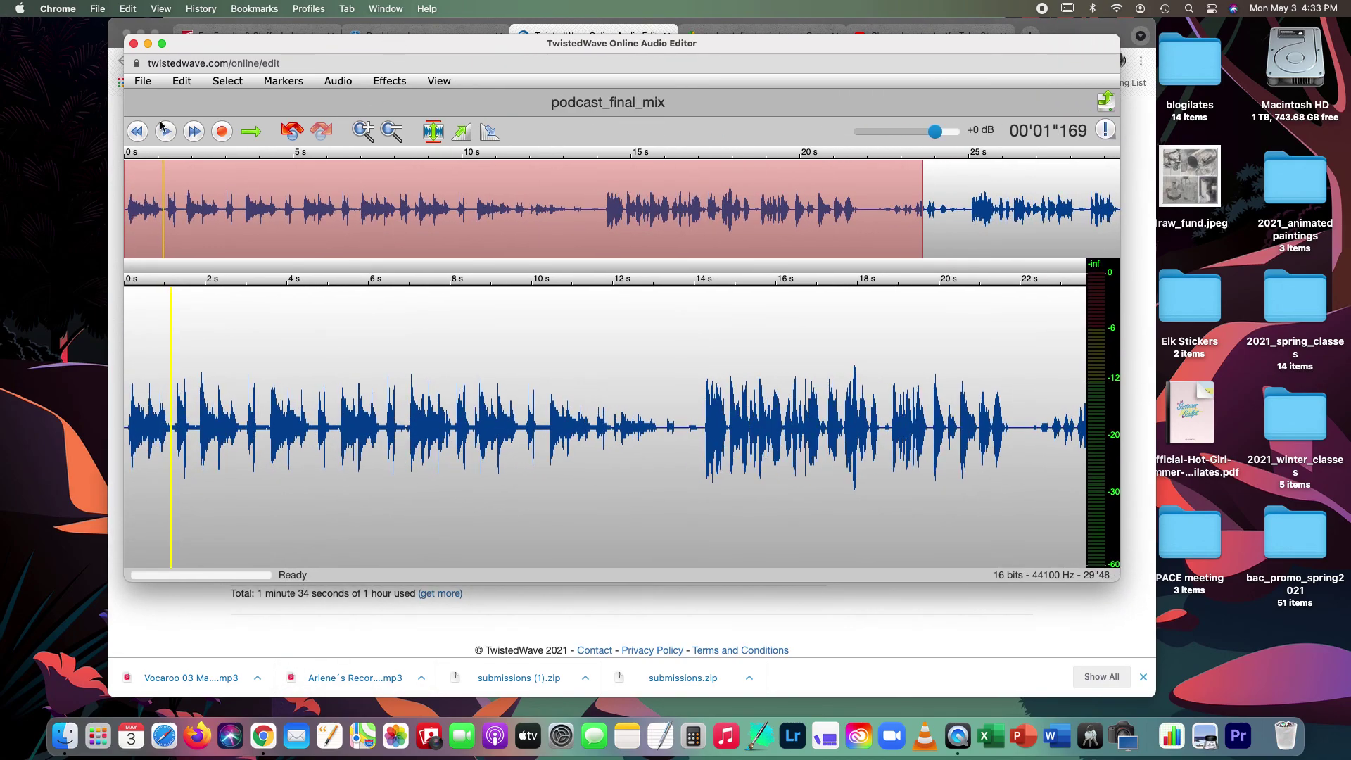
- Download podcast_final_mix as MP3 audio with the default export settings
click(143, 81)
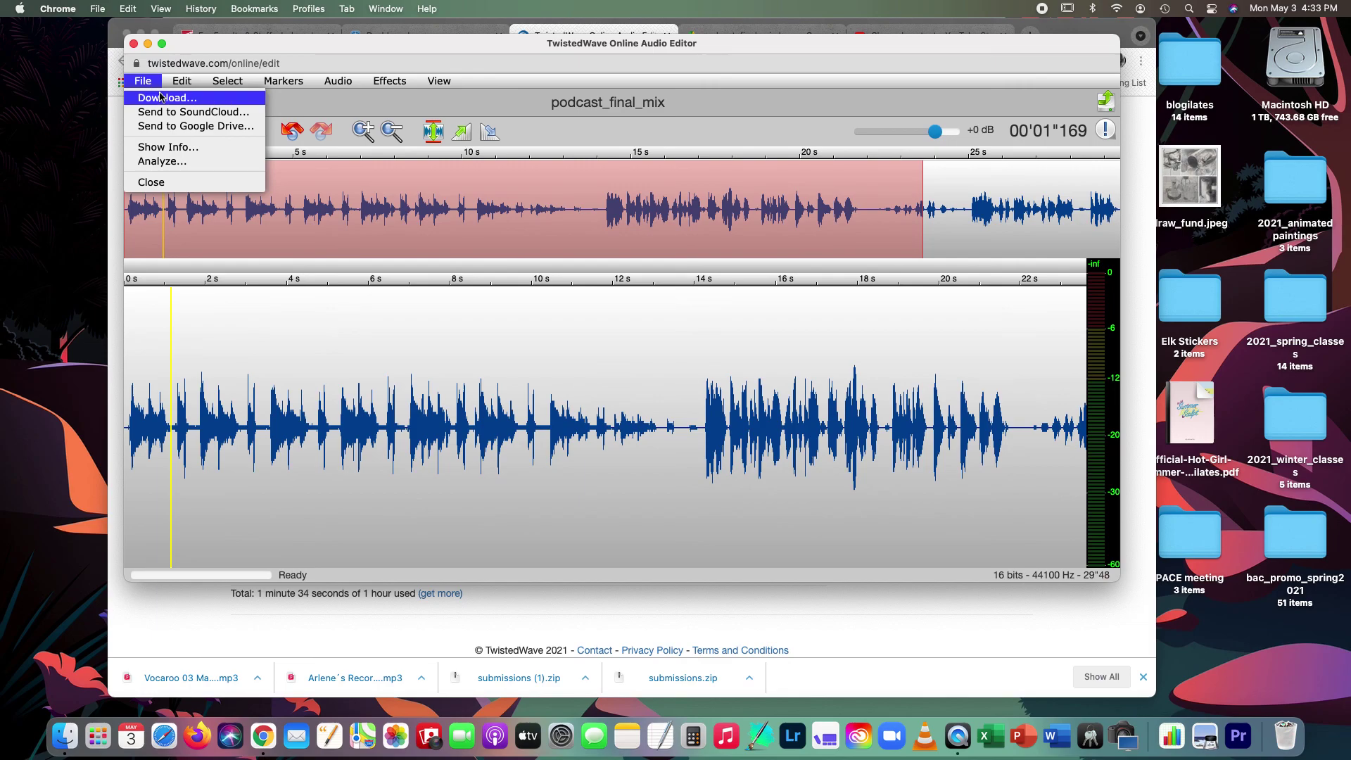
click(159, 98)
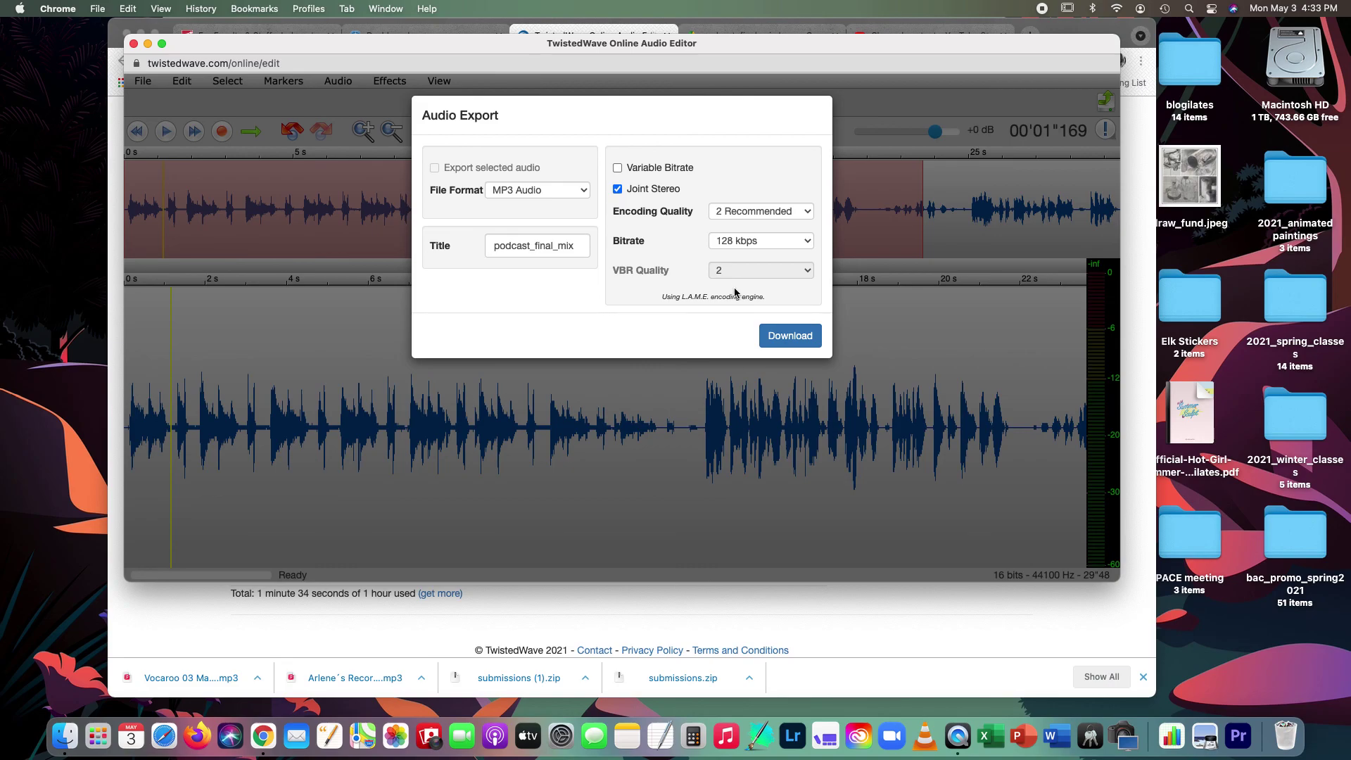
click(810, 338)
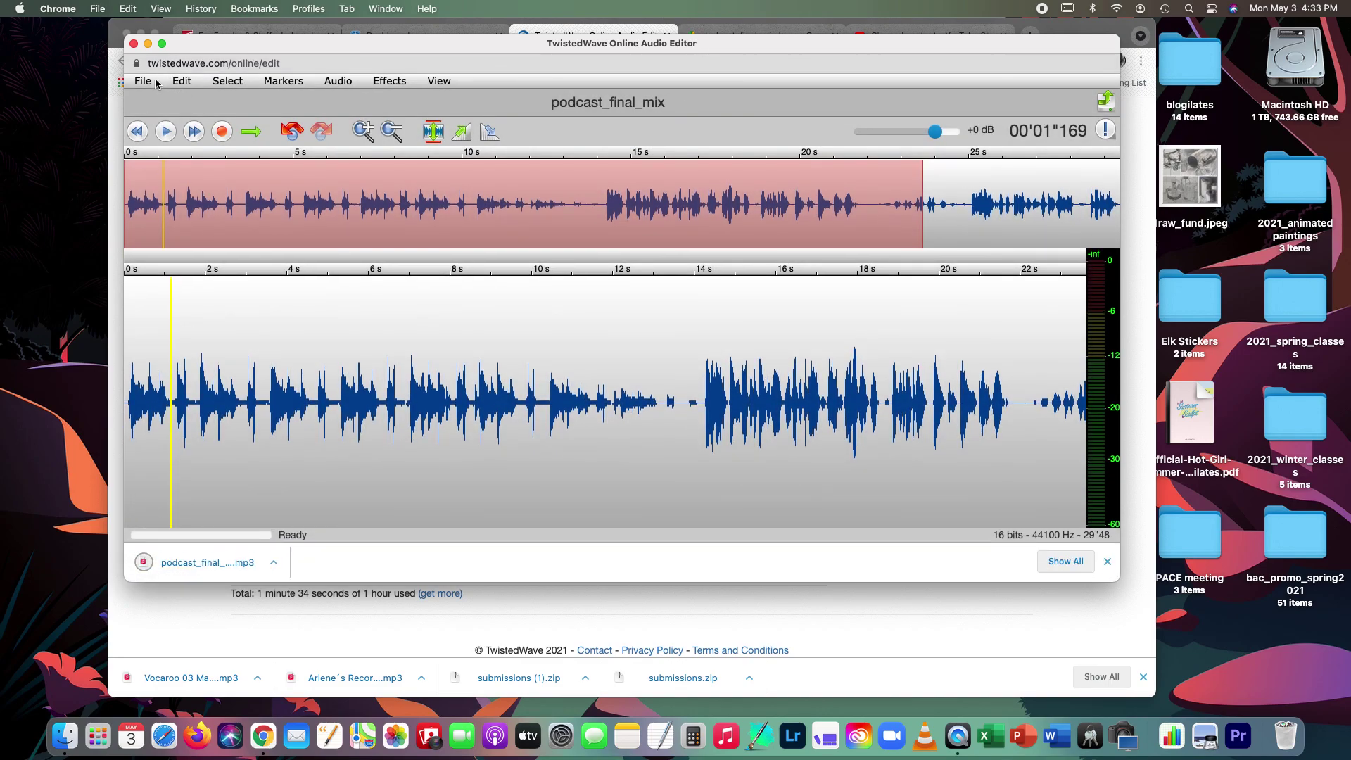
- Send podcast_final_mix to Google Drive as MP3 audio with the default export settings
click(143, 81)
click(231, 127)
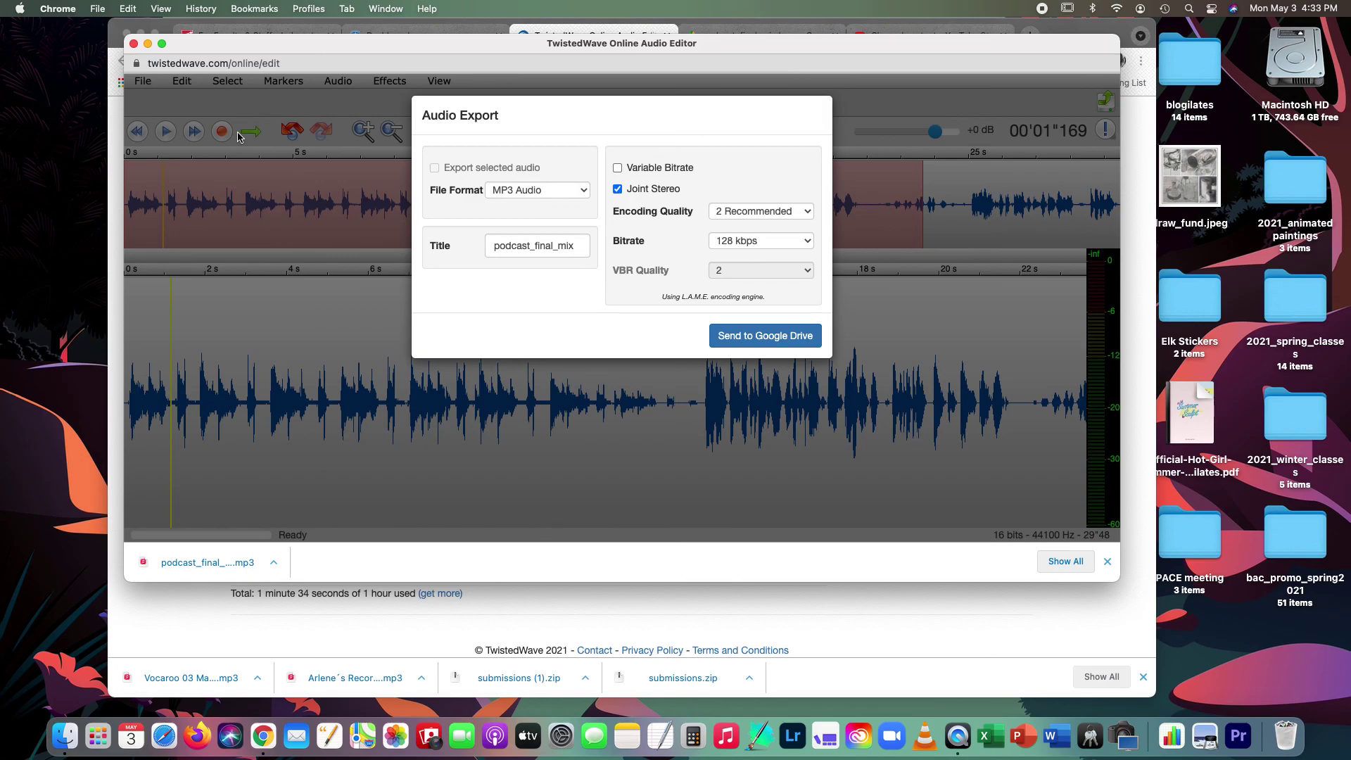
click(782, 338)
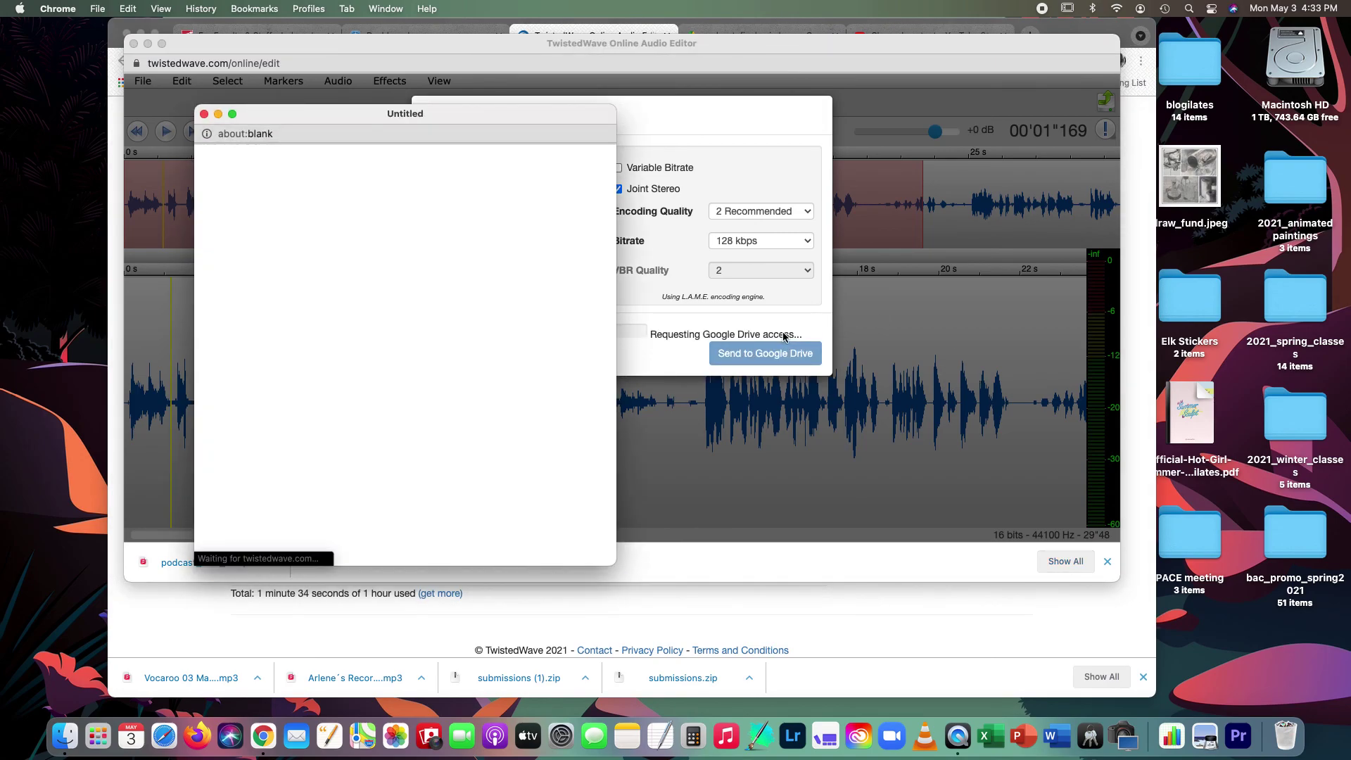